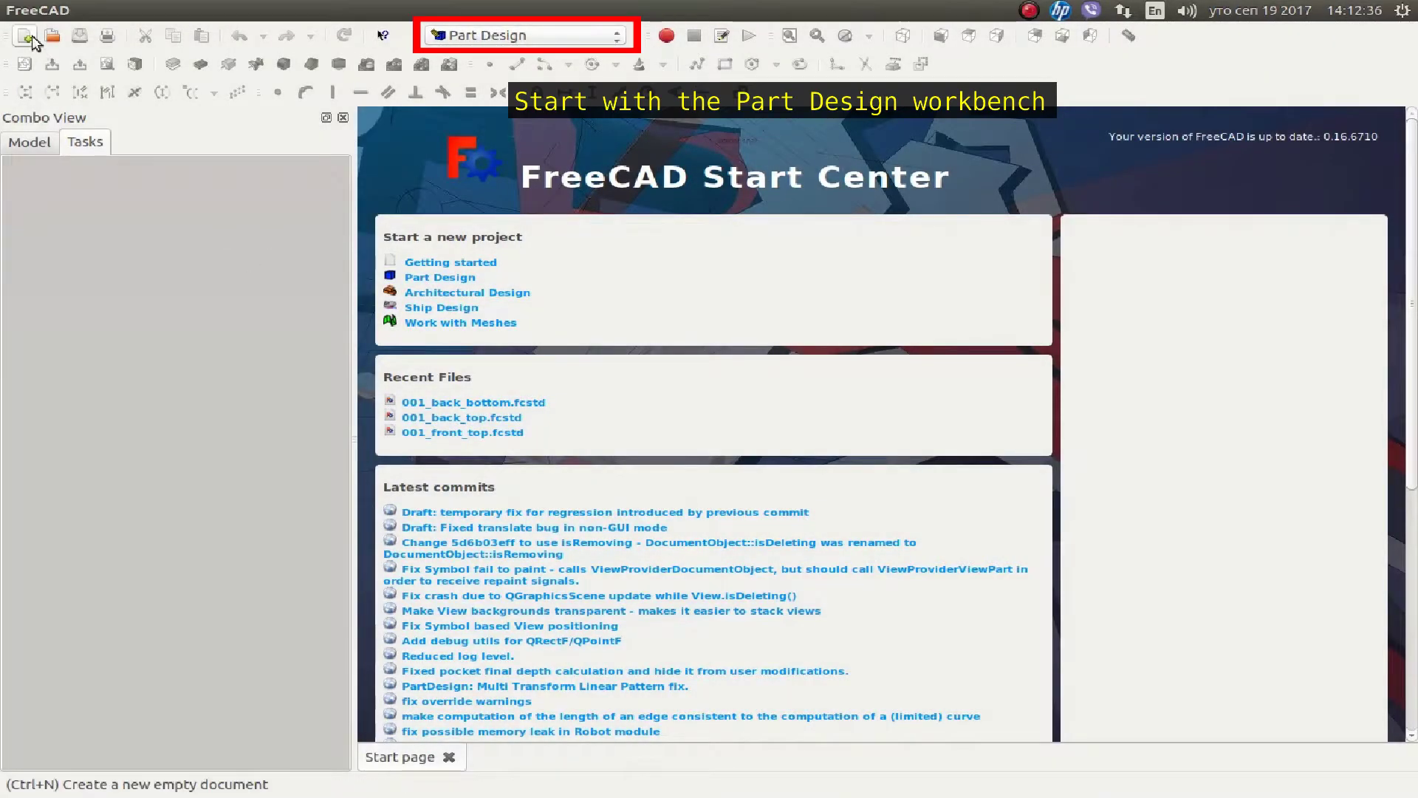
- Create a new document with an empty XZ-Plane sketch, ready for polyline drawing
{"action": "left_click", "coordinate": [27, 37]}
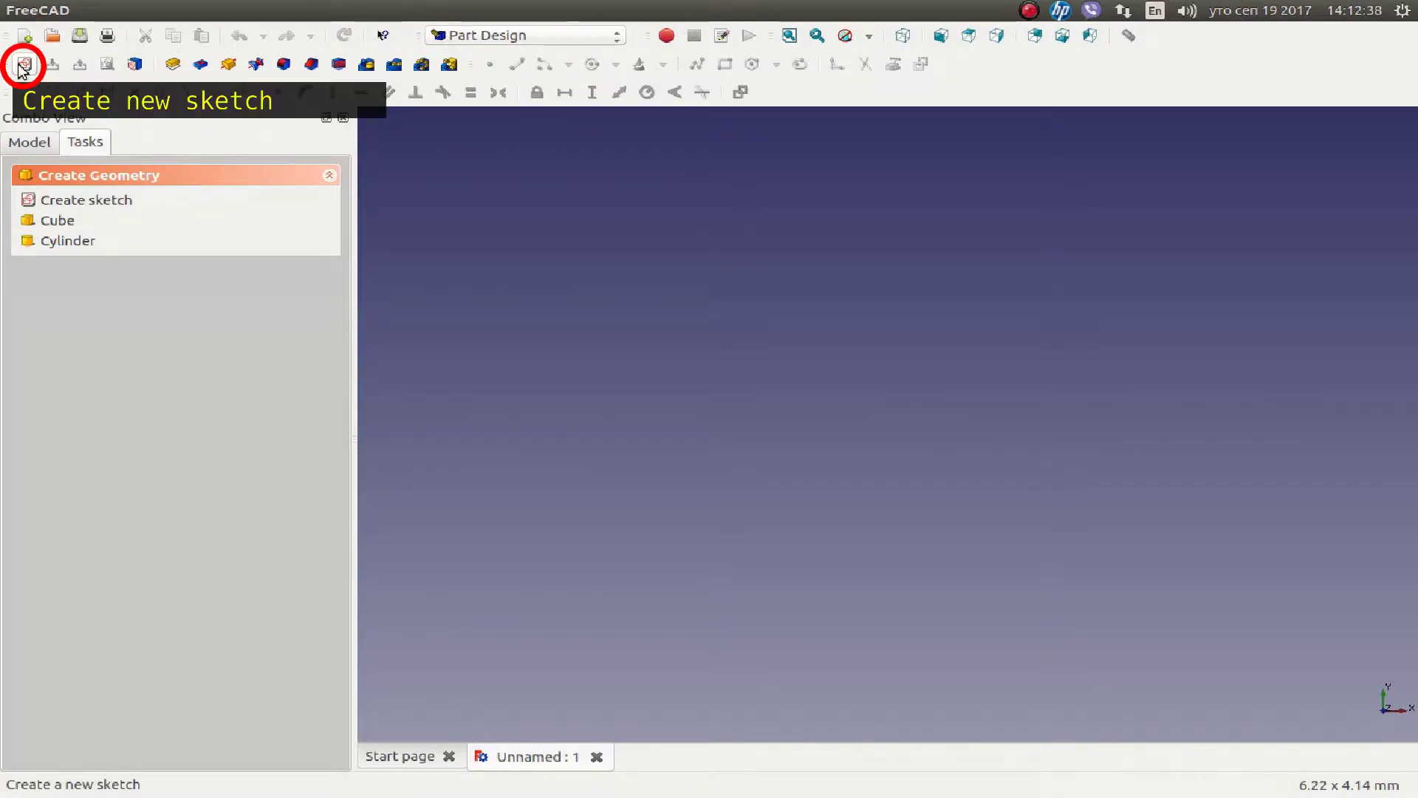
{"action": "left_click", "coordinate": [22, 68]}
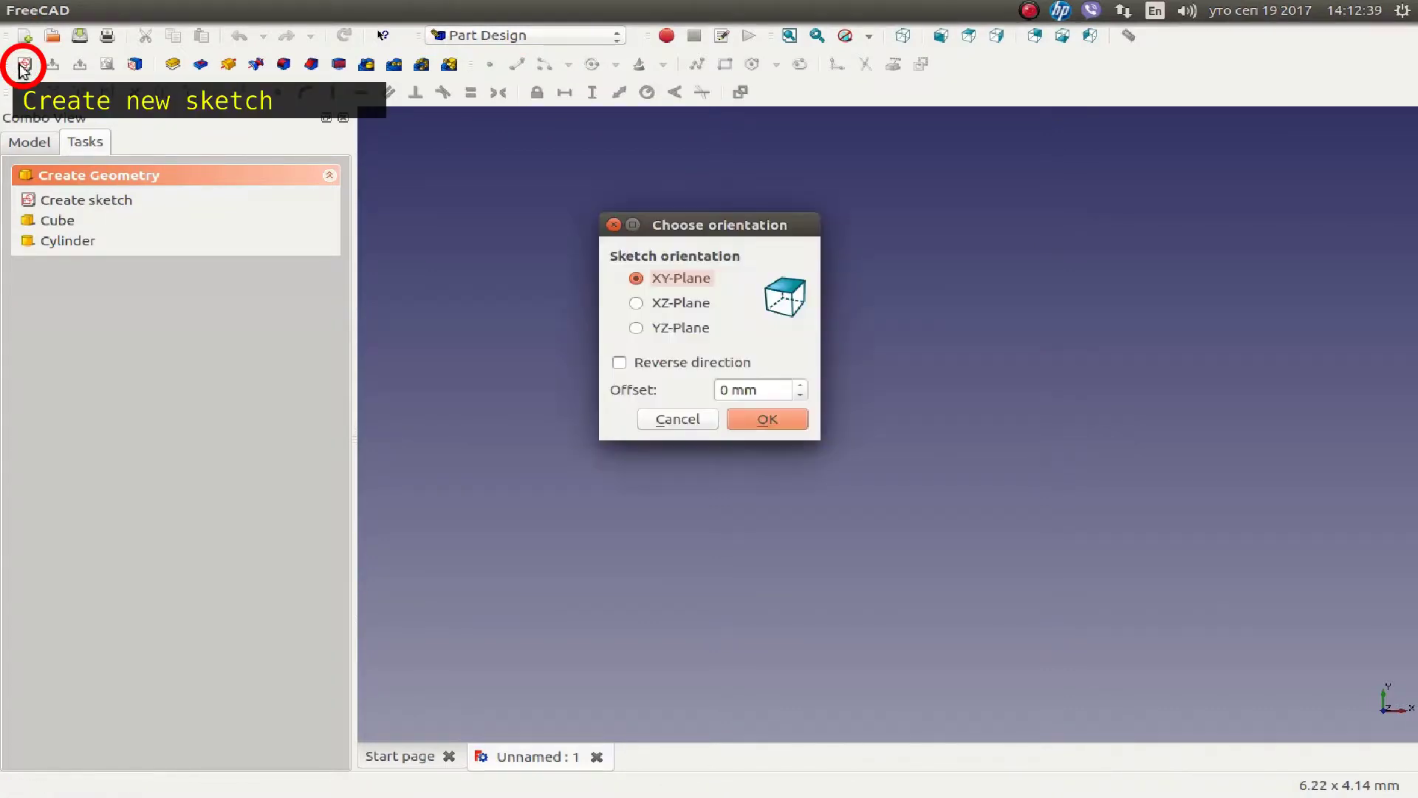
{"action": "left_click", "coordinate": [654, 299]}
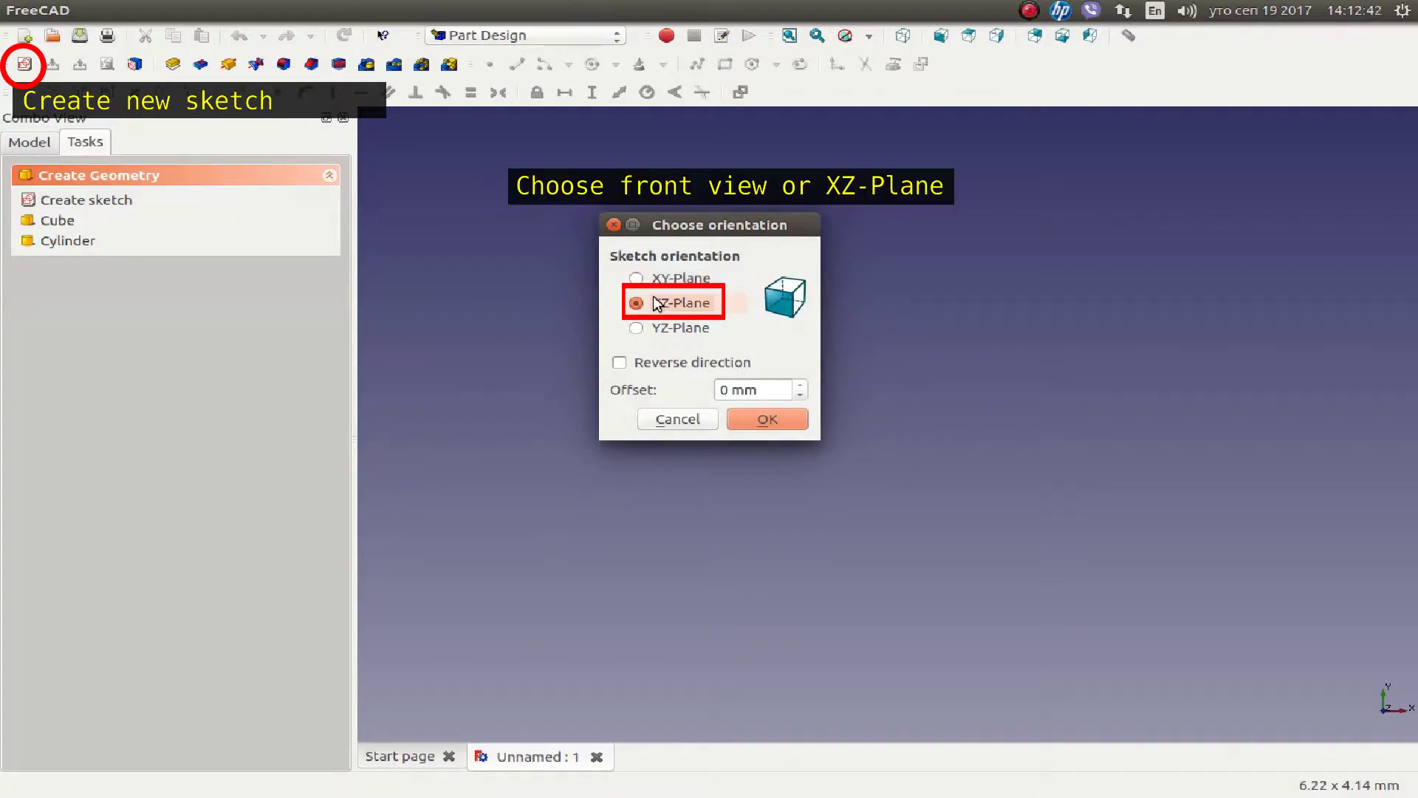
{"action": "left_click", "coordinate": [766, 420]}
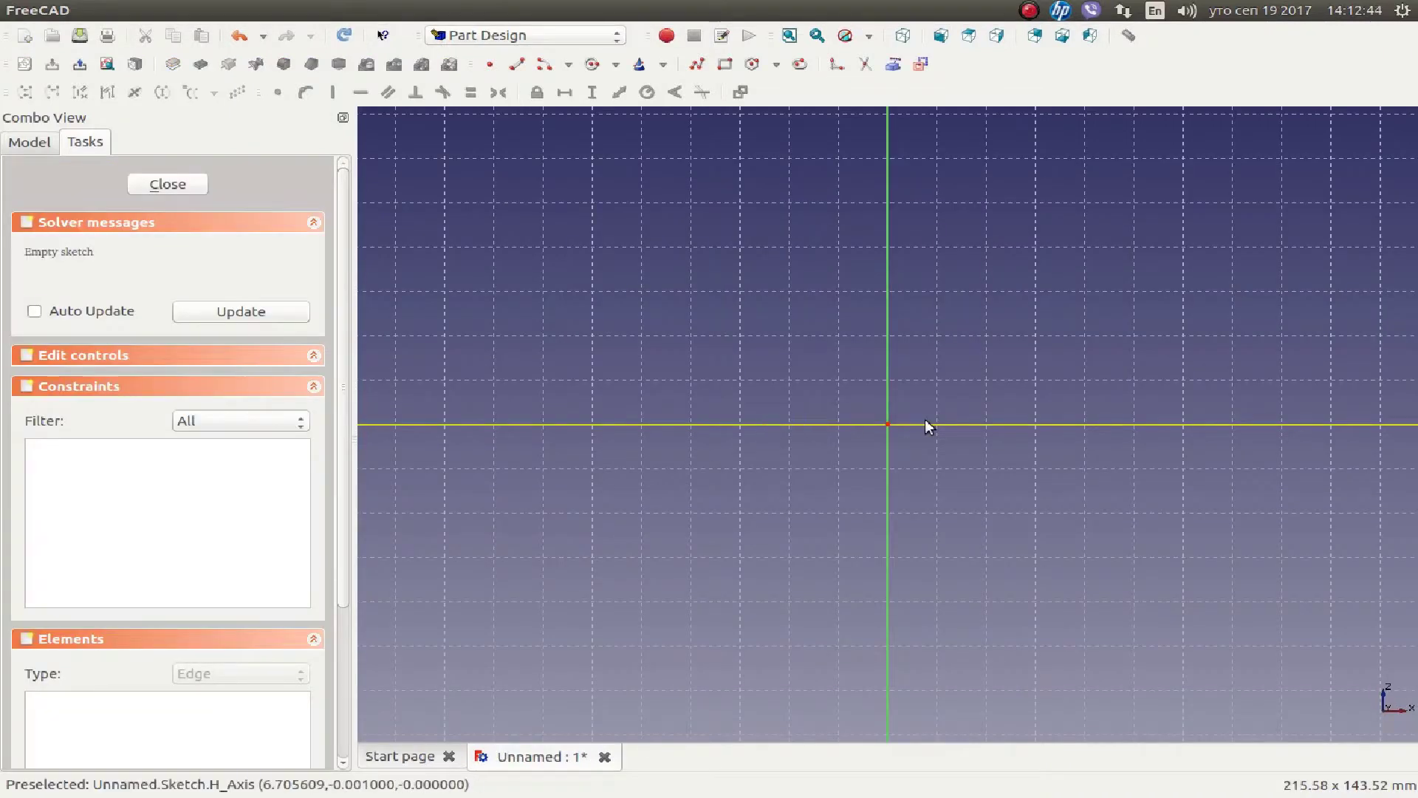
{"action": "left_click", "coordinate": [697, 64]}
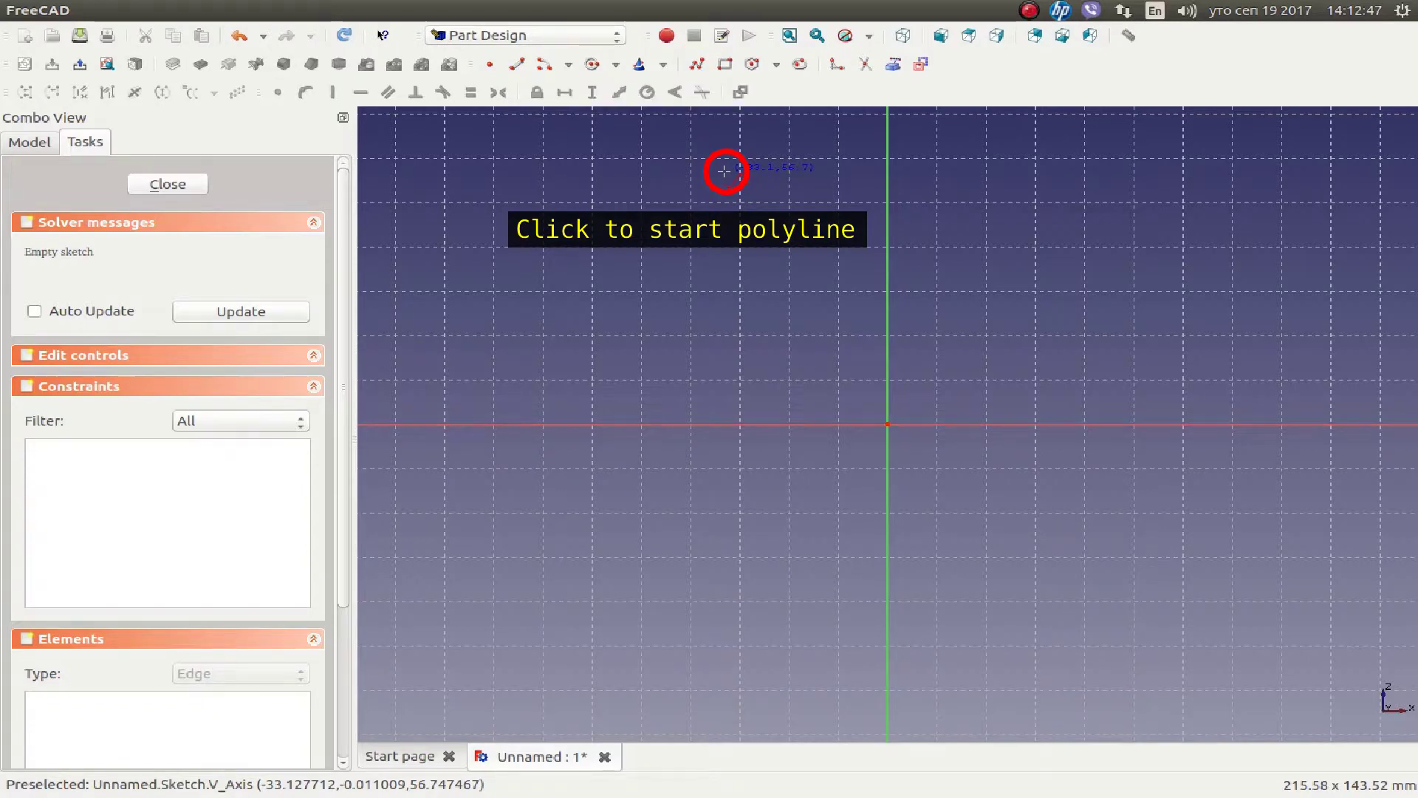
- Draw the outline's top edge, dipping down into a rectangular slot
{"action": "left_click", "coordinate": [724, 171]}
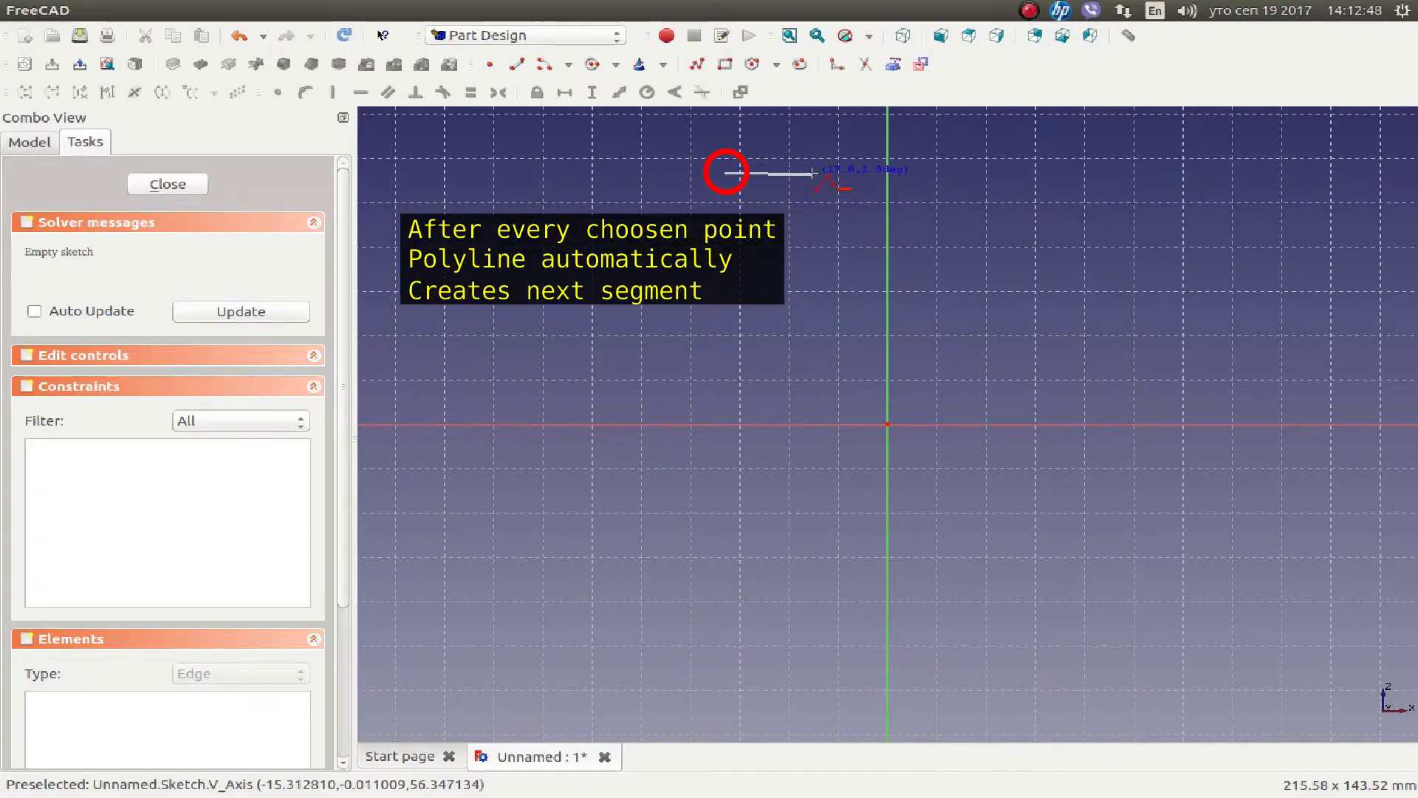
{"action": "left_click", "coordinate": [813, 172]}
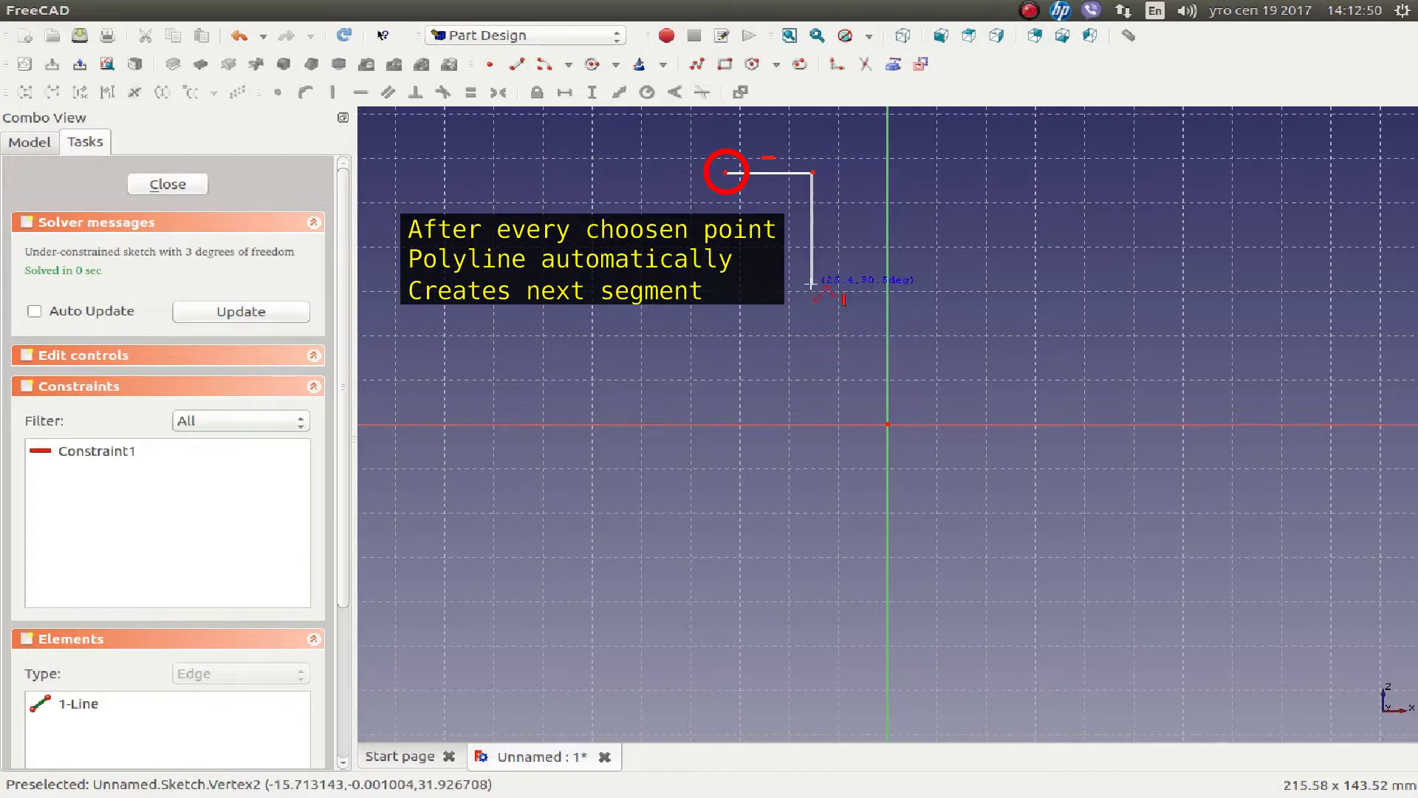
{"action": "left_click", "coordinate": [813, 284]}
{"action": "left_click", "coordinate": [971, 285]}
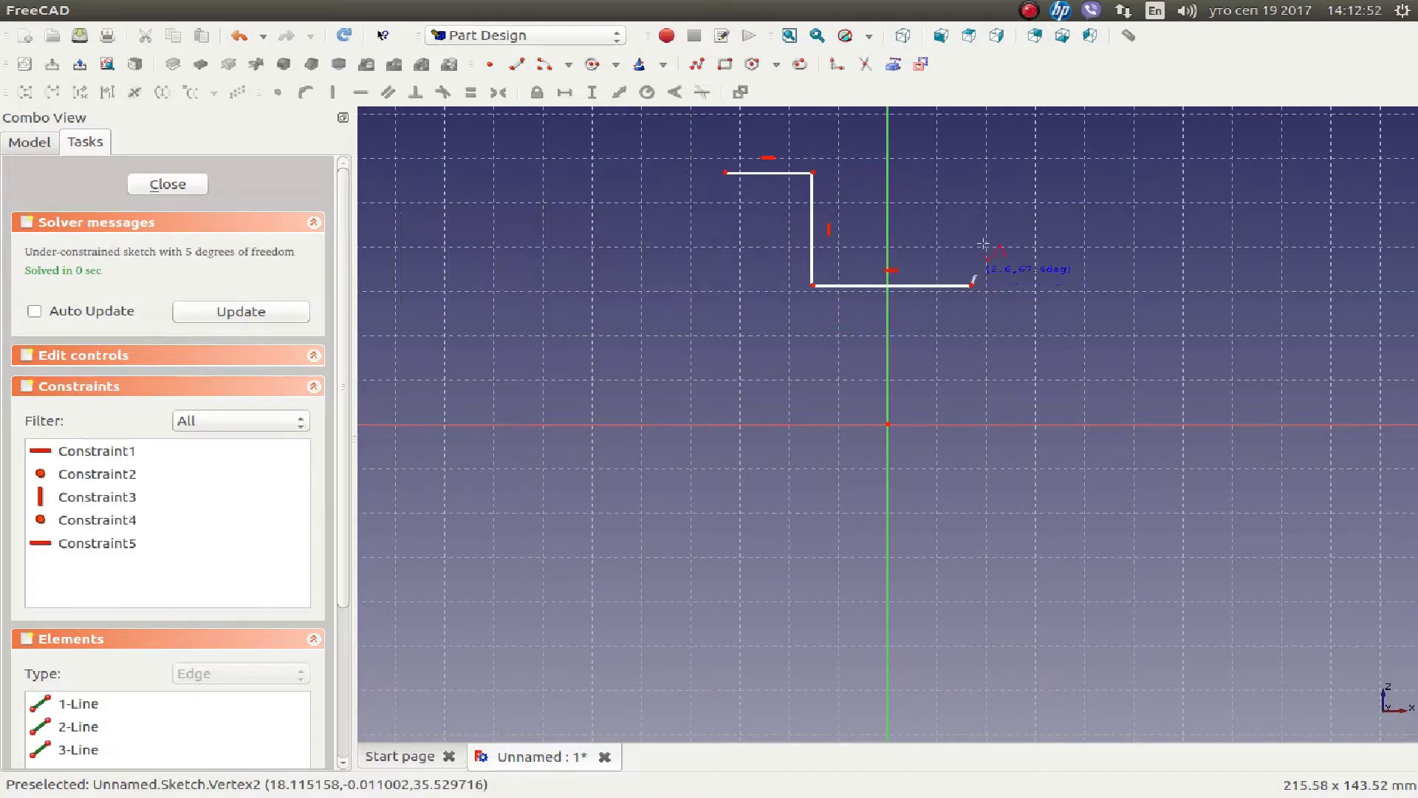
{"action": "left_click", "coordinate": [970, 173]}
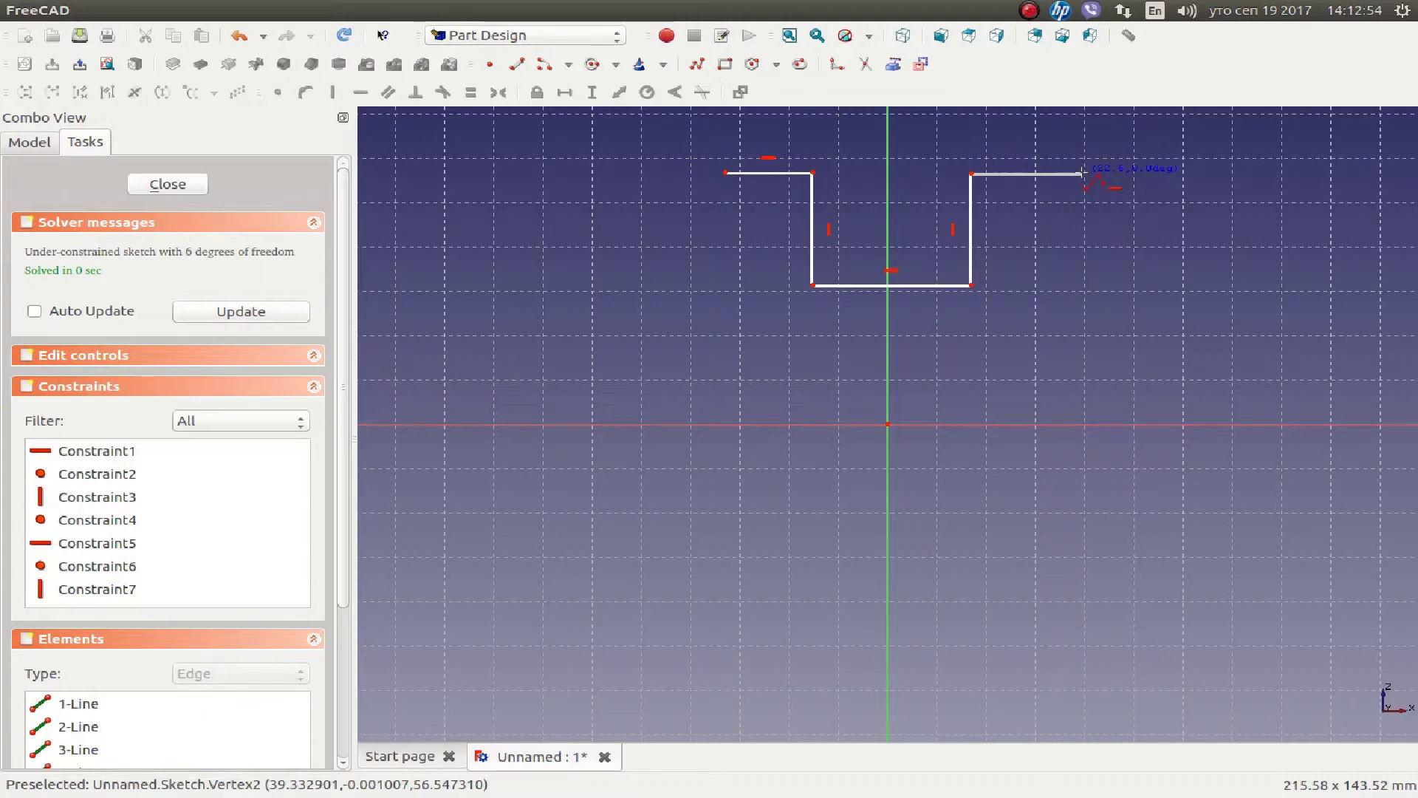
{"action": "left_click", "coordinate": [1083, 173]}
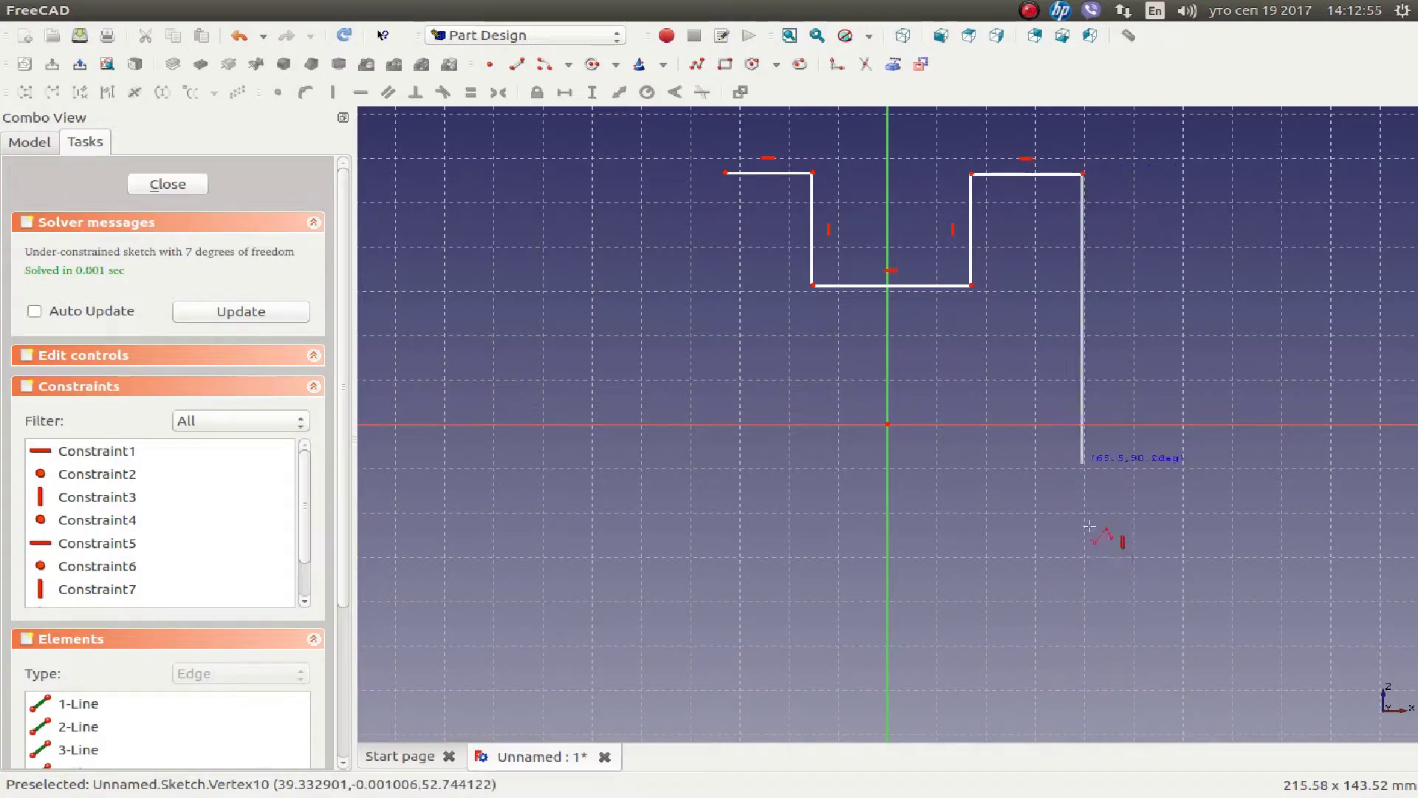
- Draw the right side, bottom and left notch, closing the outline at the start point
{"action": "left_click", "coordinate": [1093, 663]}
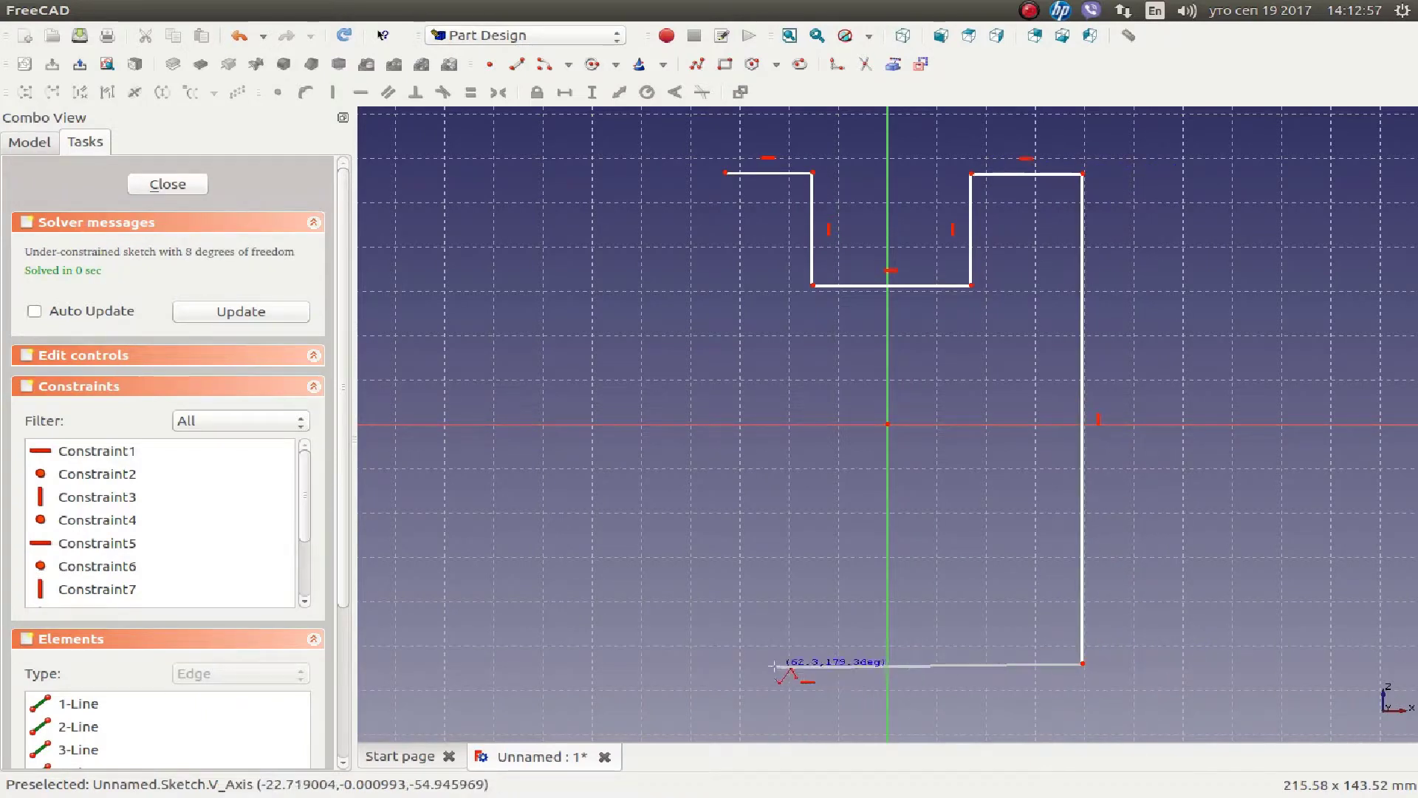
{"action": "left_click", "coordinate": [720, 663]}
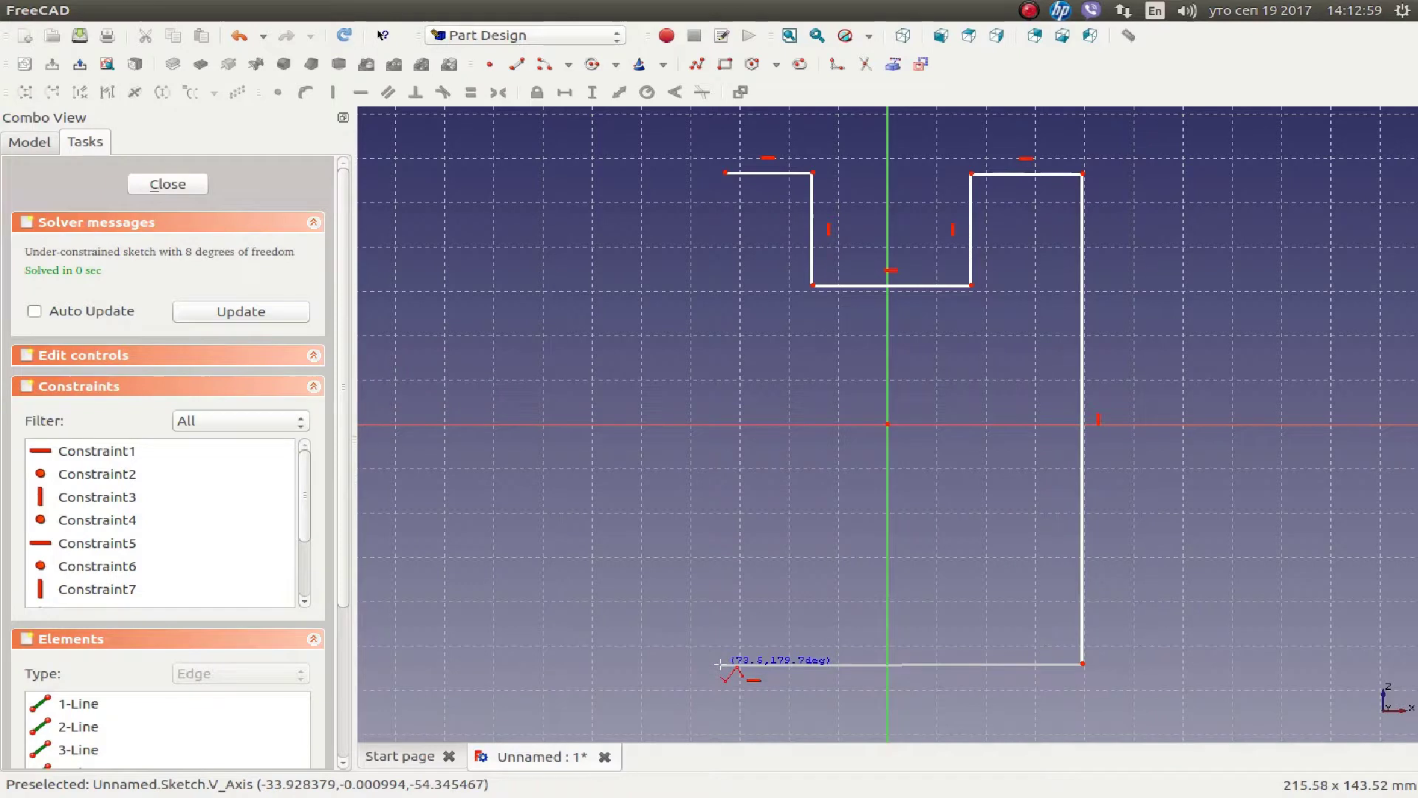
{"action": "left_click", "coordinate": [722, 592]}
{"action": "left_click", "coordinate": [802, 592]}
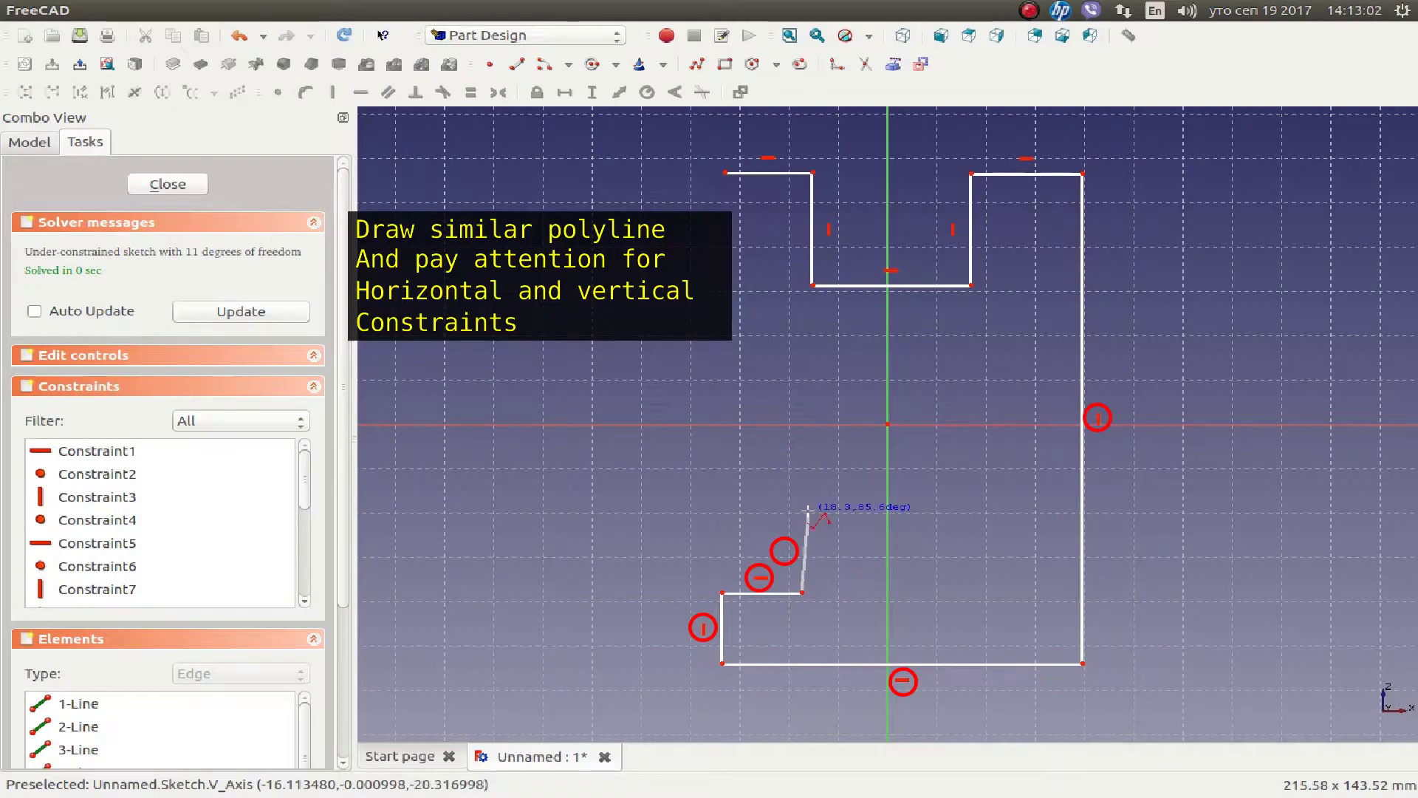
{"action": "left_click", "coordinate": [802, 508]}
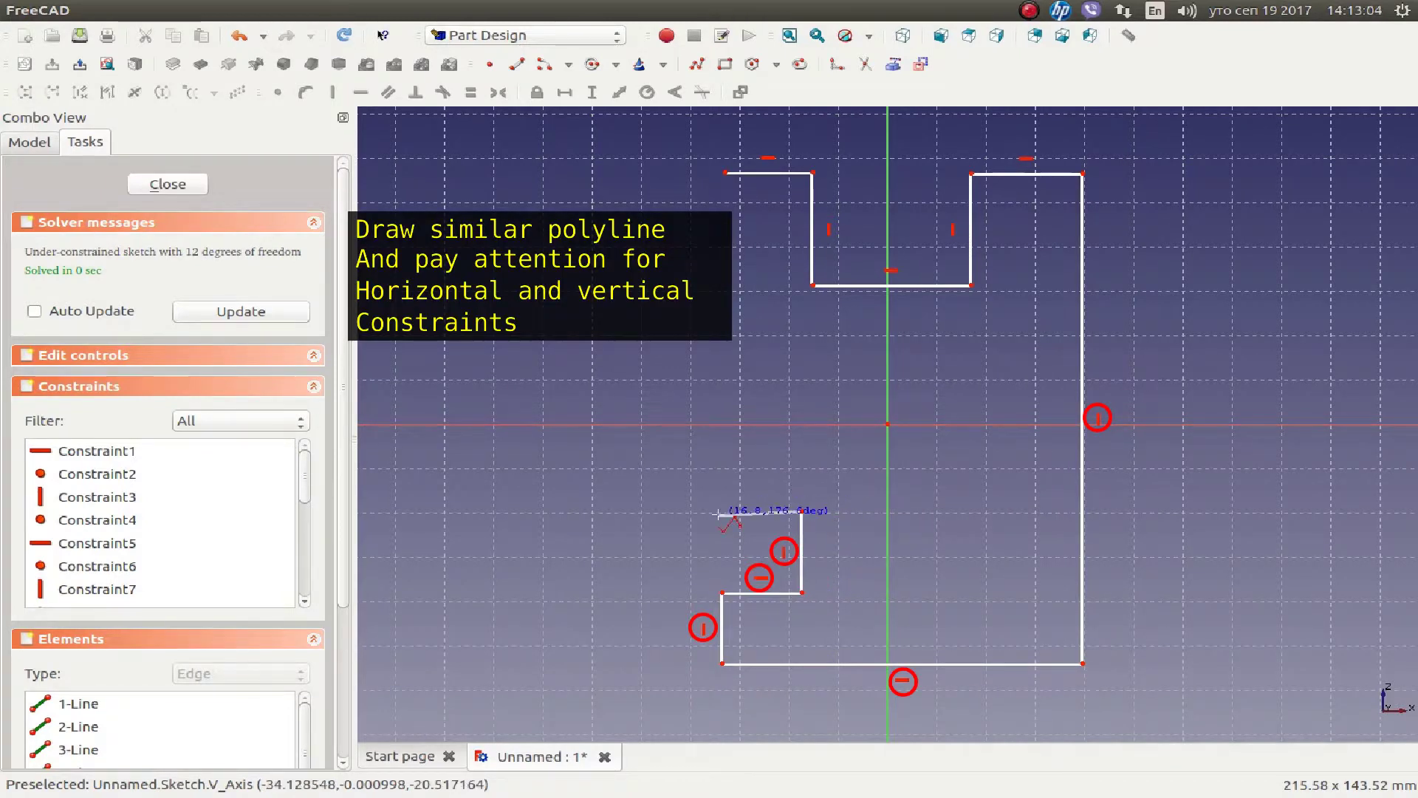
{"action": "left_click", "coordinate": [719, 510]}
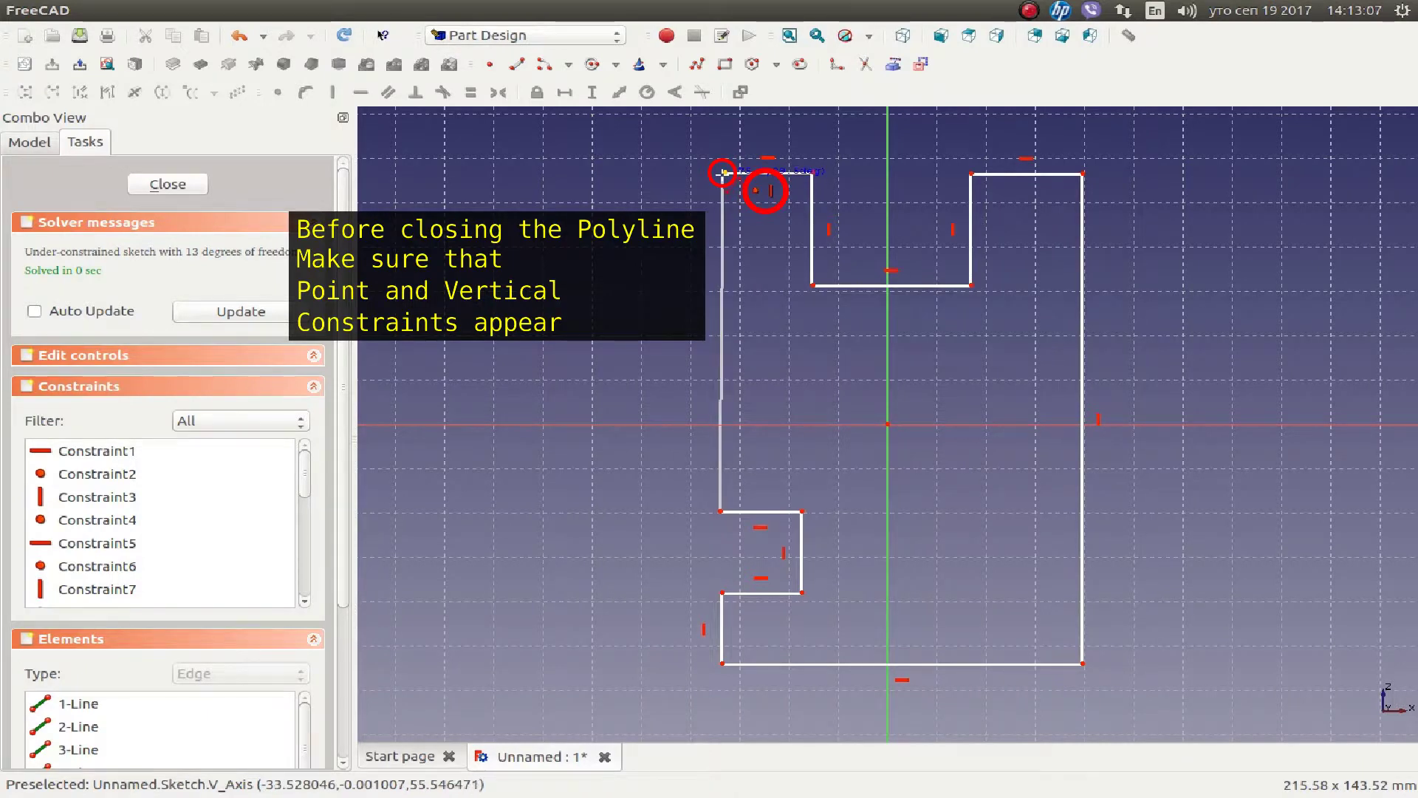
{"action": "left_click", "coordinate": [723, 174]}
- Make the top-left, slot-bottom and top-right horizontal edges equal
{"action": "left_click", "coordinate": [769, 176]}
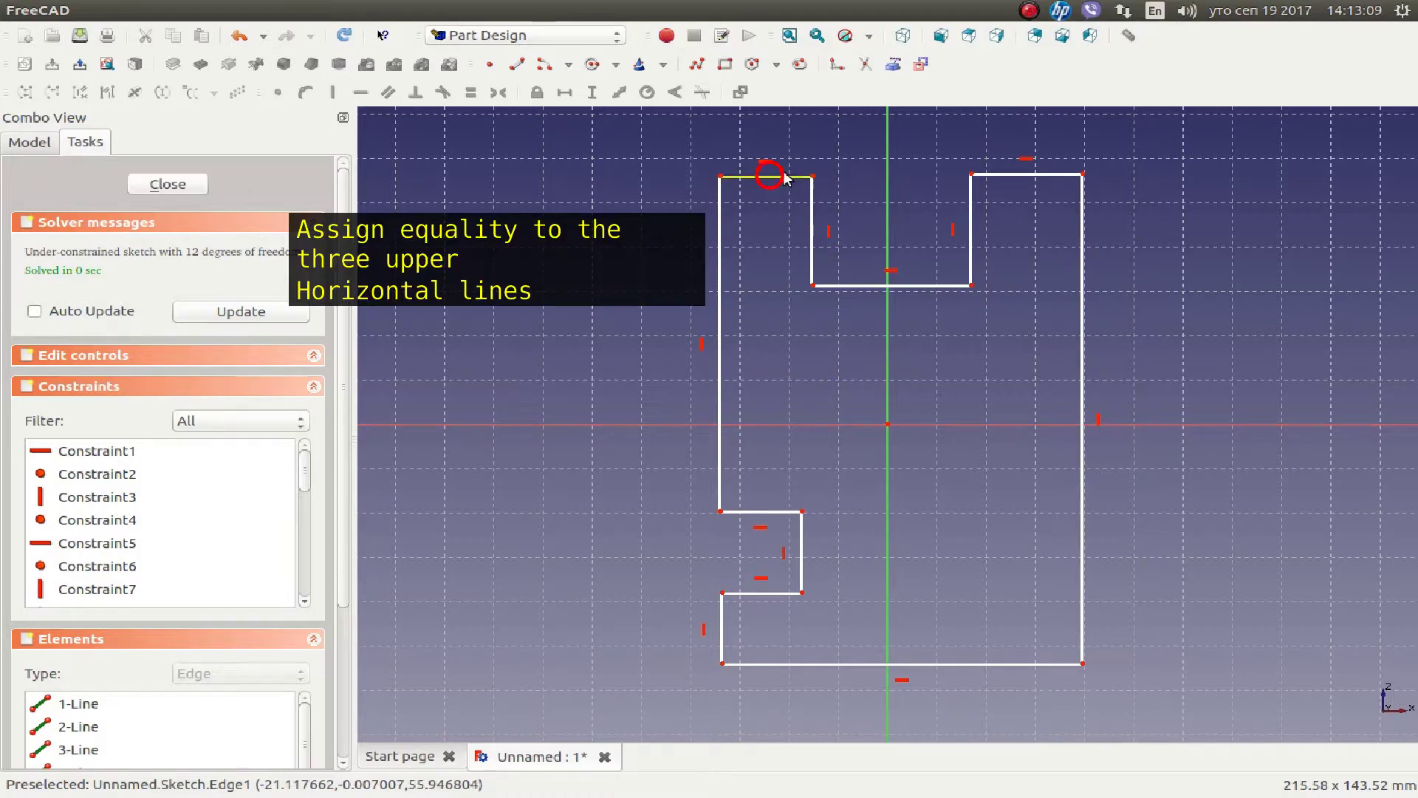
{"action": "left_click", "coordinate": [887, 285]}
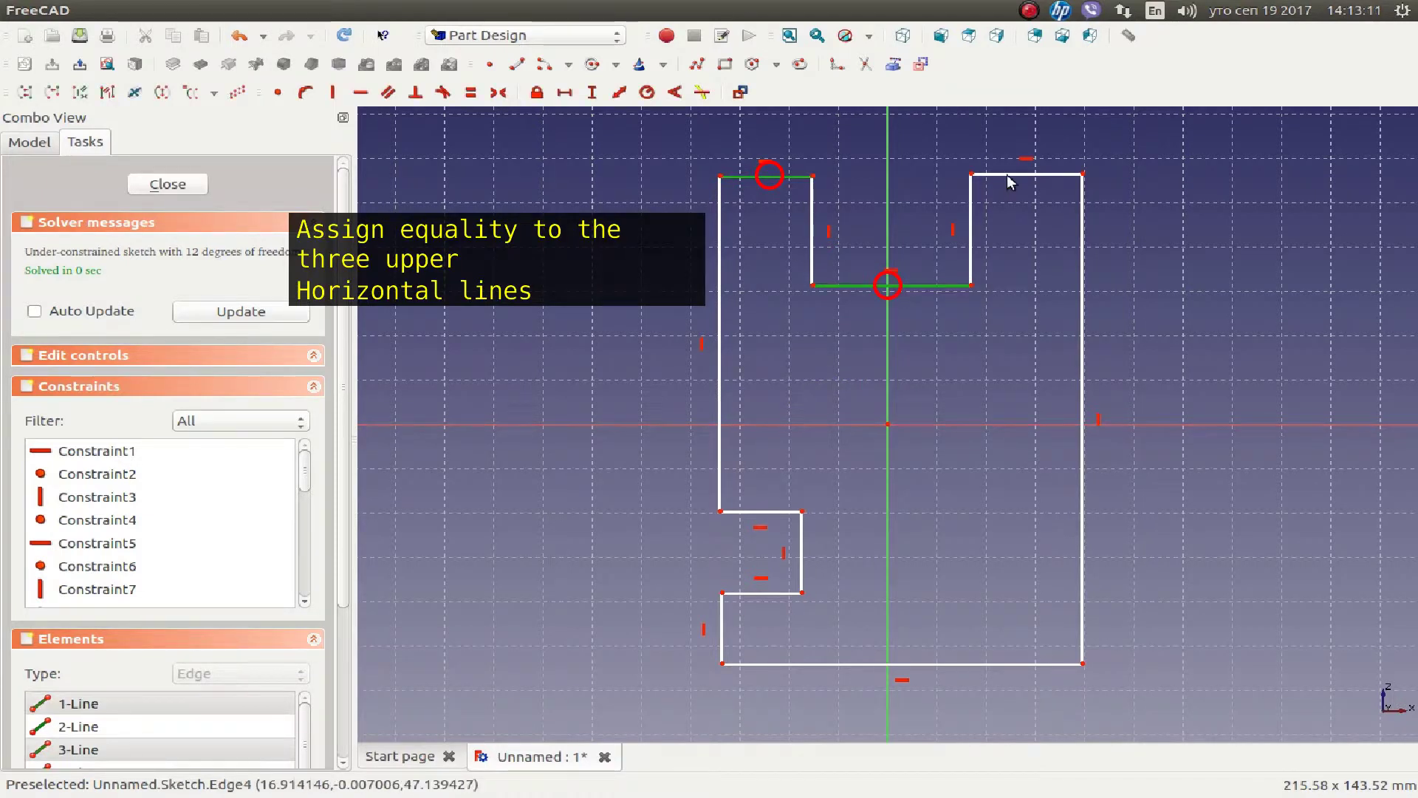
{"action": "left_click", "coordinate": [1007, 175]}
{"action": "left_click", "coordinate": [473, 97]}
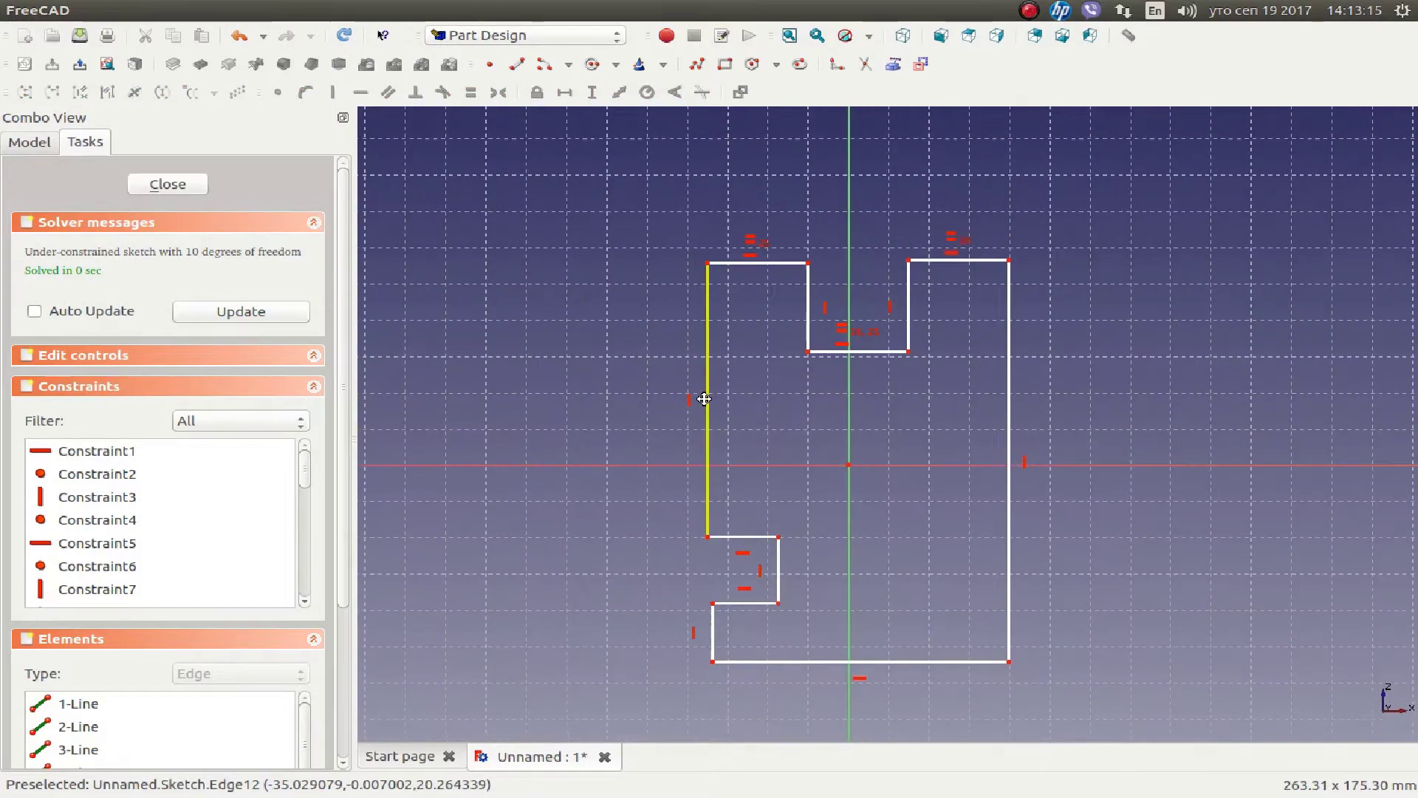
- Fix the top-left edge at a 20 mm horizontal distance and shift the notch's inner edge right
{"action": "left_click", "coordinate": [703, 267]}
{"action": "left_click", "coordinate": [706, 272]}
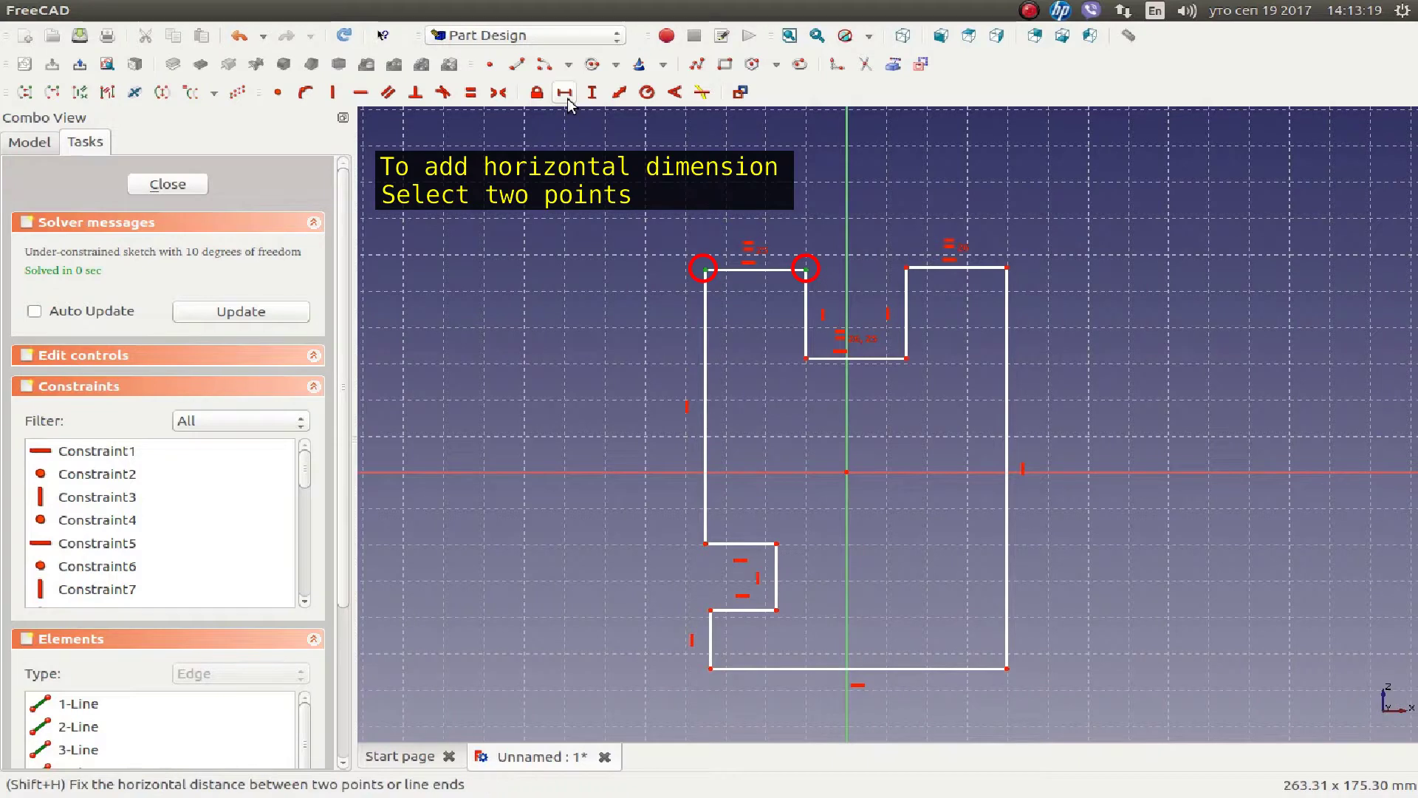
{"action": "left_click", "coordinate": [566, 98]}
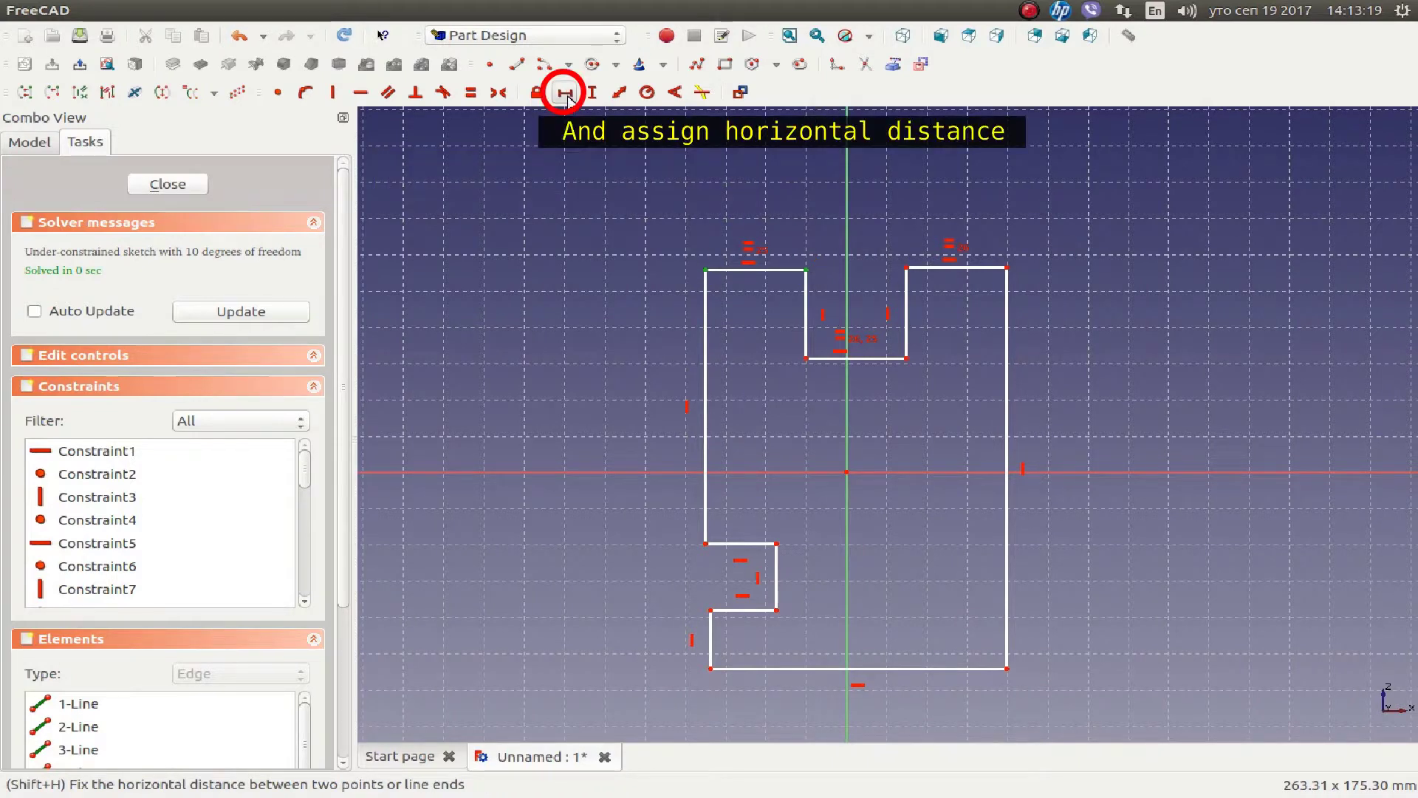
{"action": "type", "text": "20"}
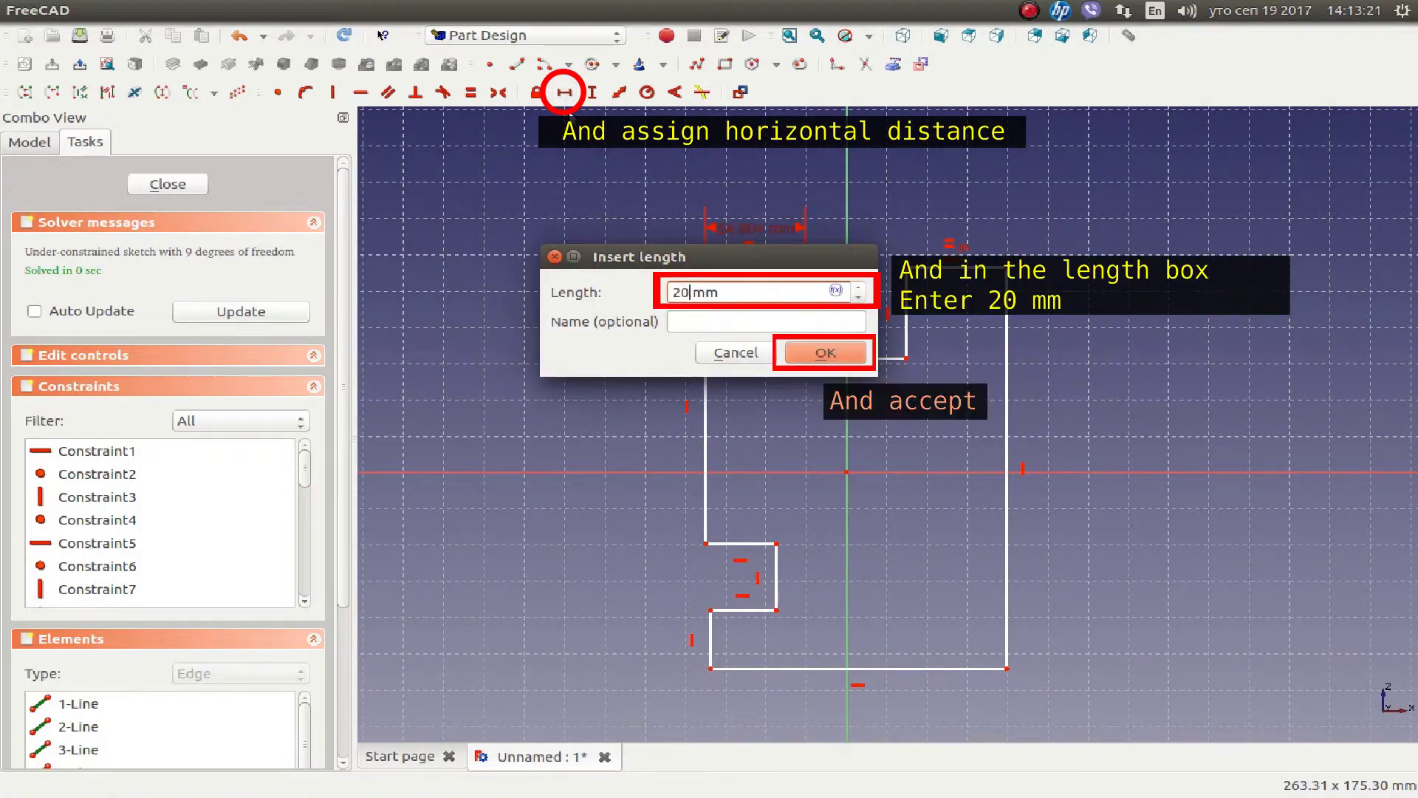
{"action": "left_click", "coordinate": [805, 352]}
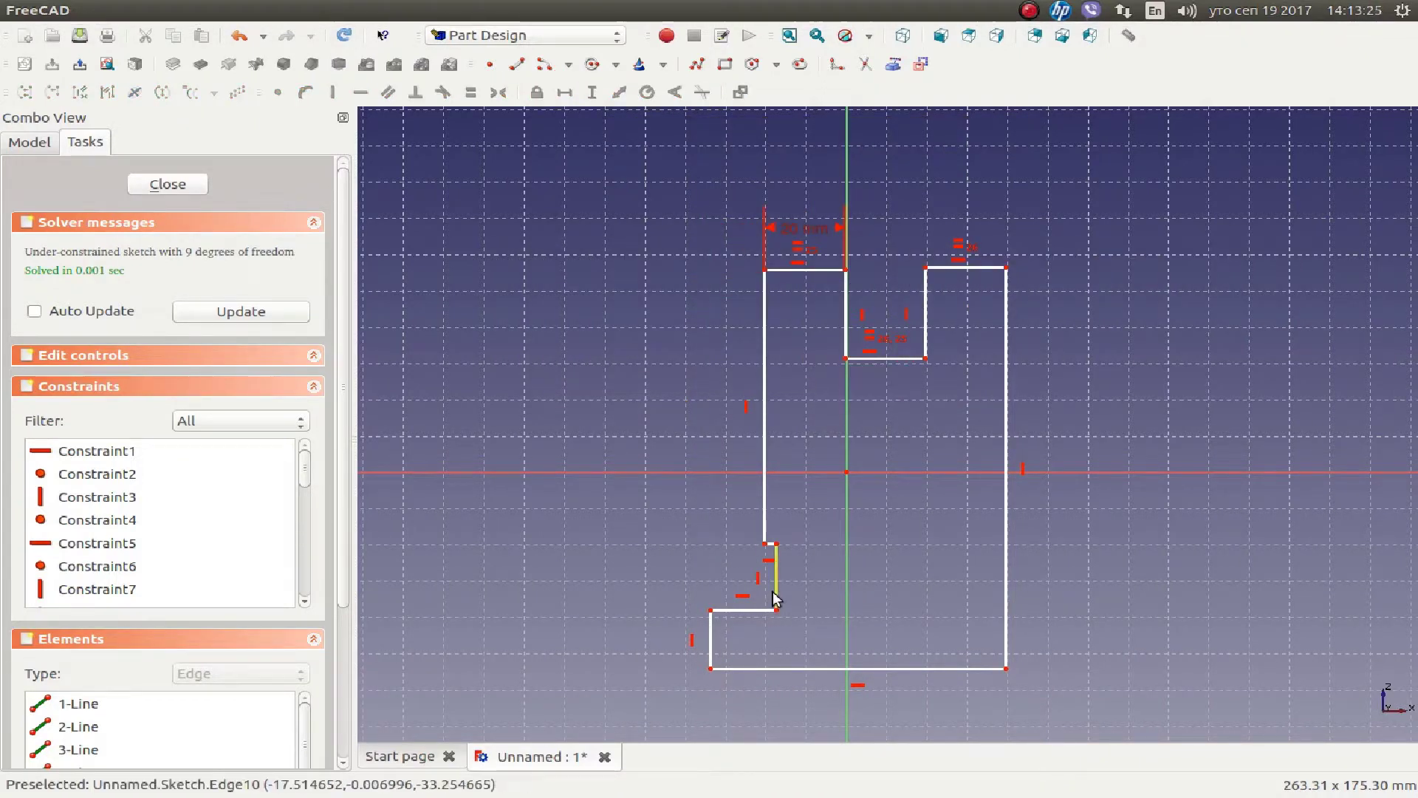
{"action": "left_click_drag", "start_coordinate": [775, 579], "coordinate": [819, 583]}
- Make the notch's two short horizontal lines equal
{"action": "left_click", "coordinate": [791, 541]}
{"action": "left_click", "coordinate": [769, 607]}
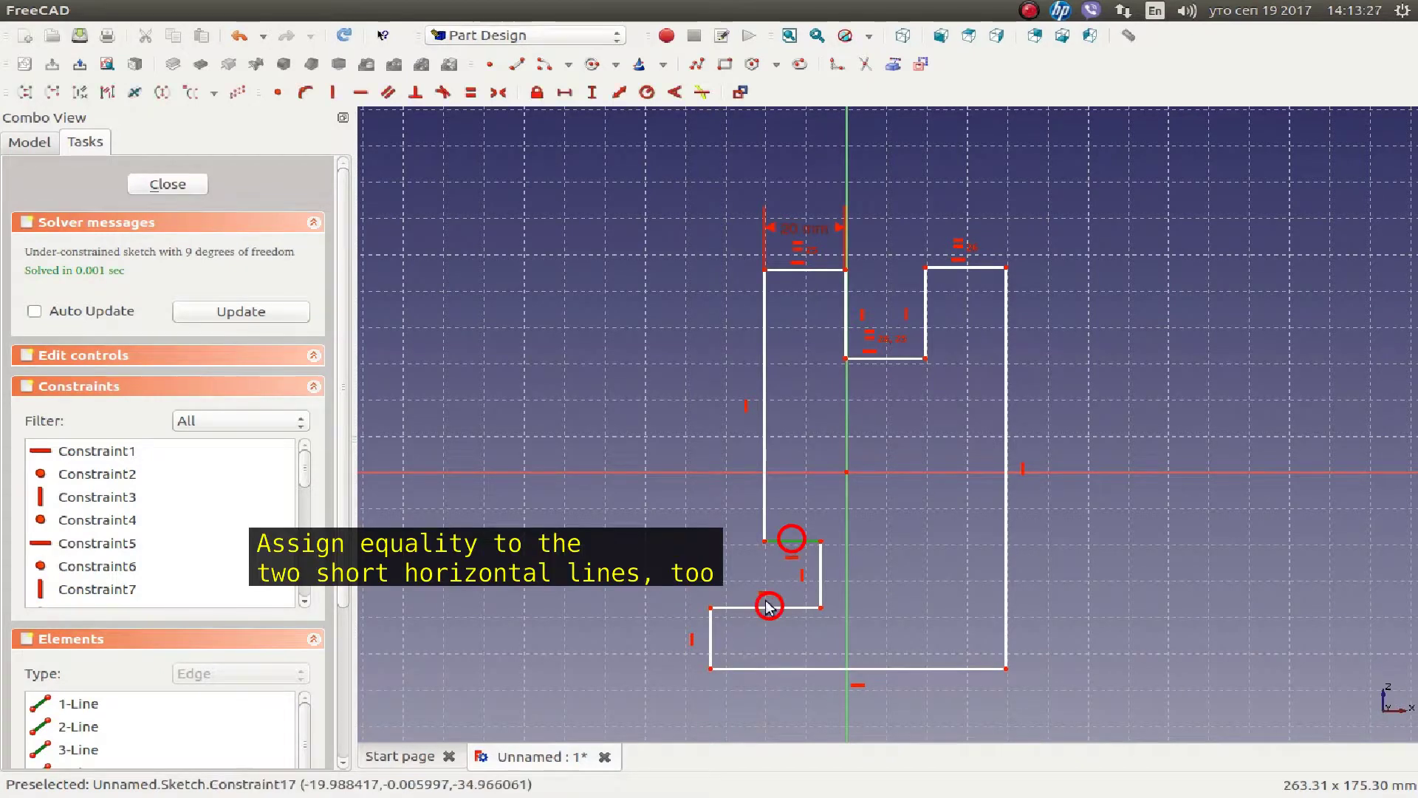
{"action": "left_click", "coordinate": [471, 92]}
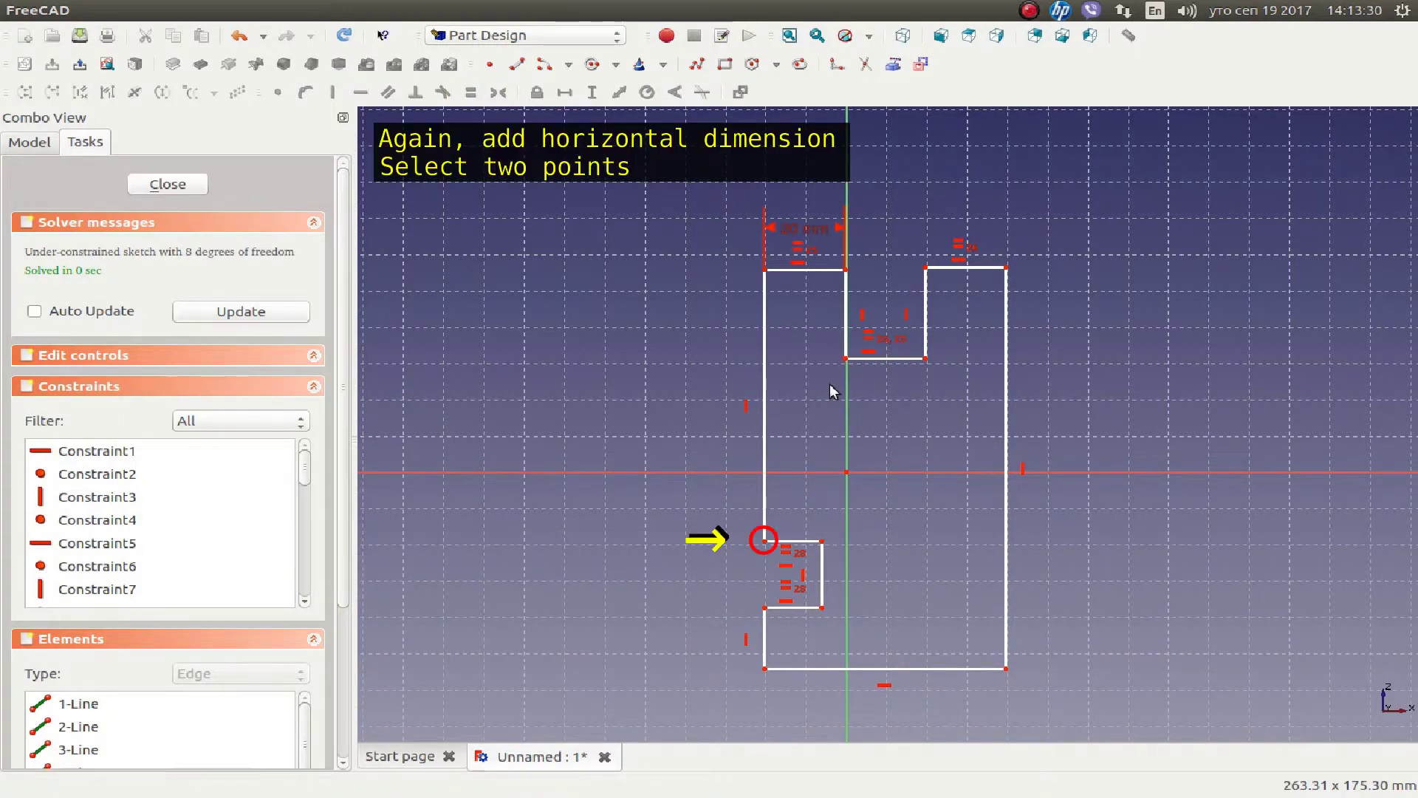
- Fix the notch width at 20 mm horizontally and shift the geometry left
{"action": "left_click", "coordinate": [764, 541]}
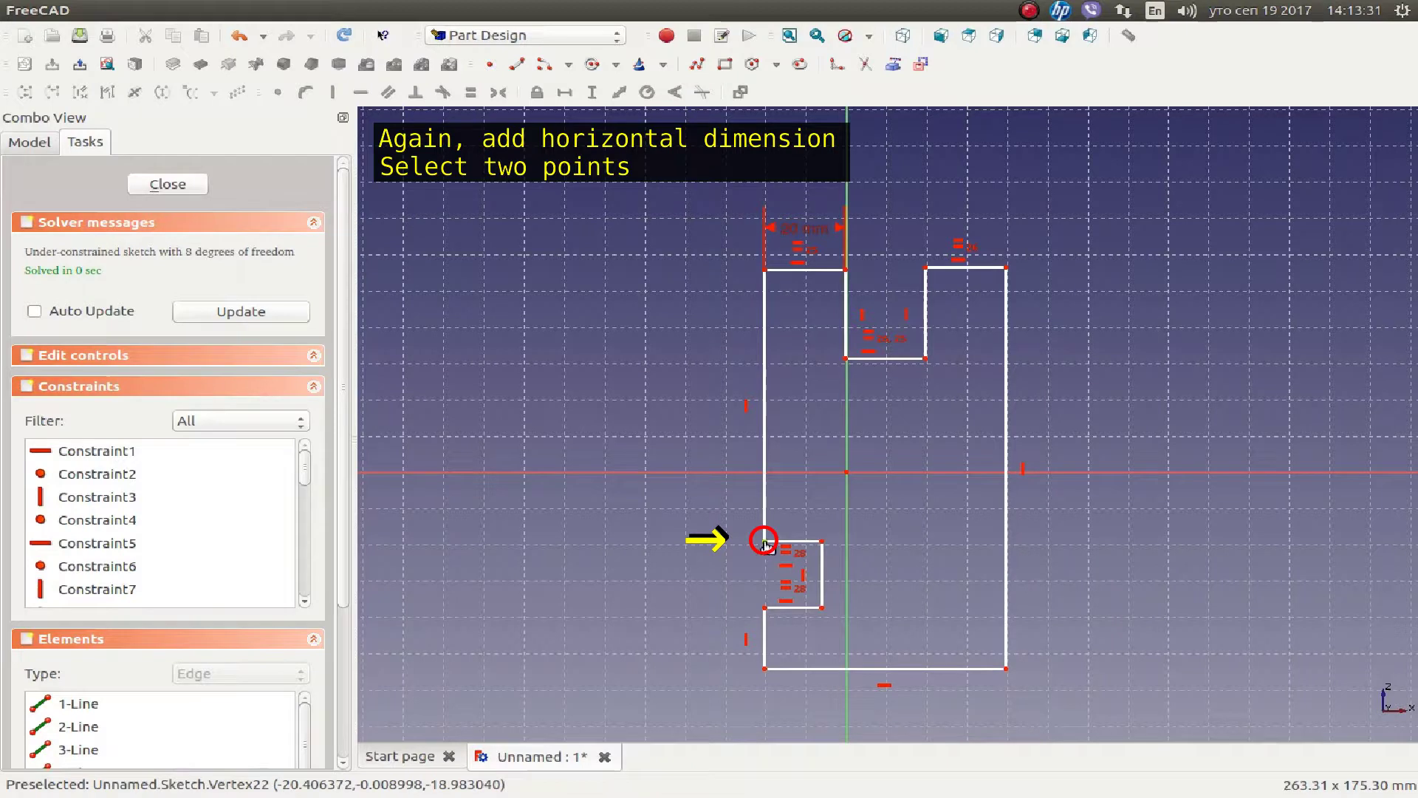
{"action": "left_click", "coordinate": [822, 543]}
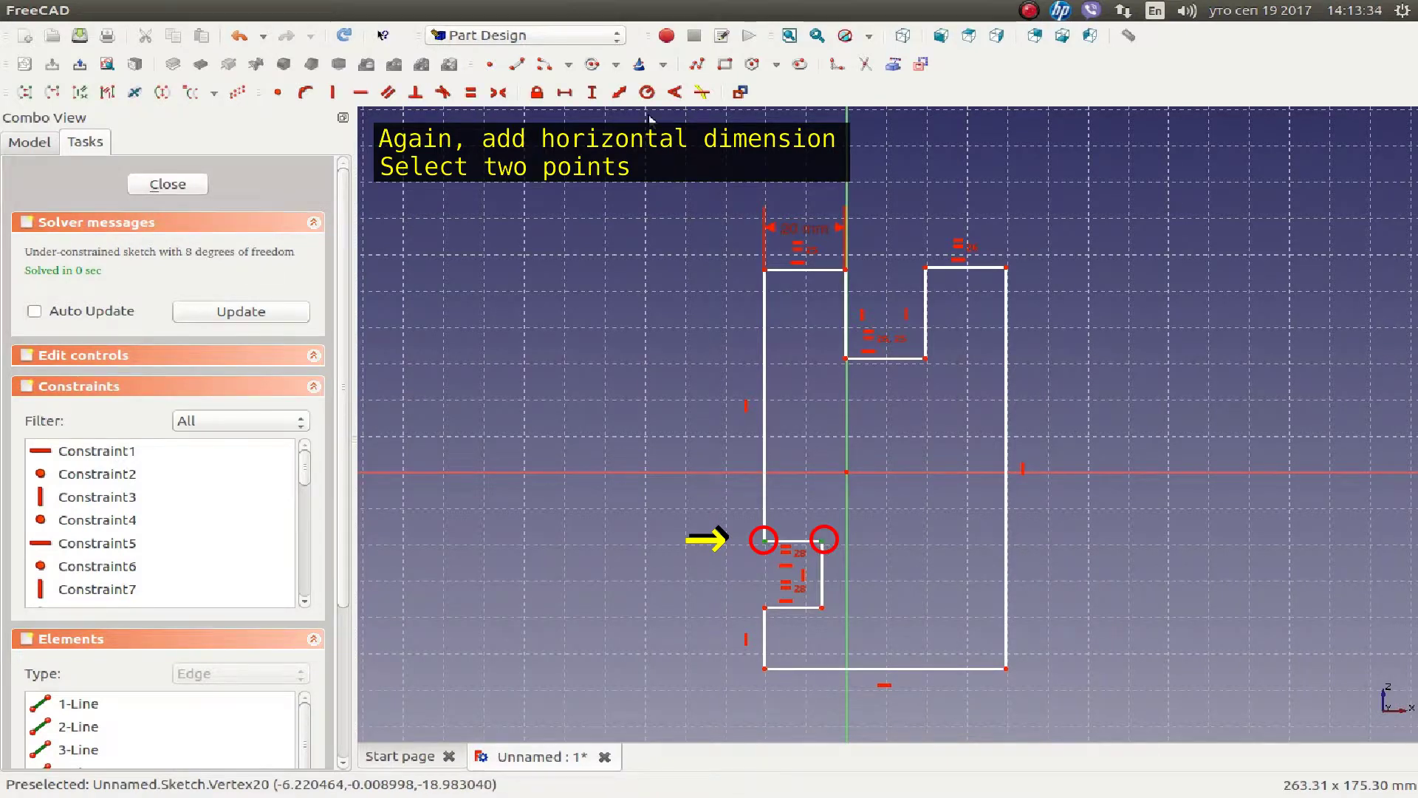
{"action": "left_click", "coordinate": [565, 92]}
{"action": "type", "text": "20"}
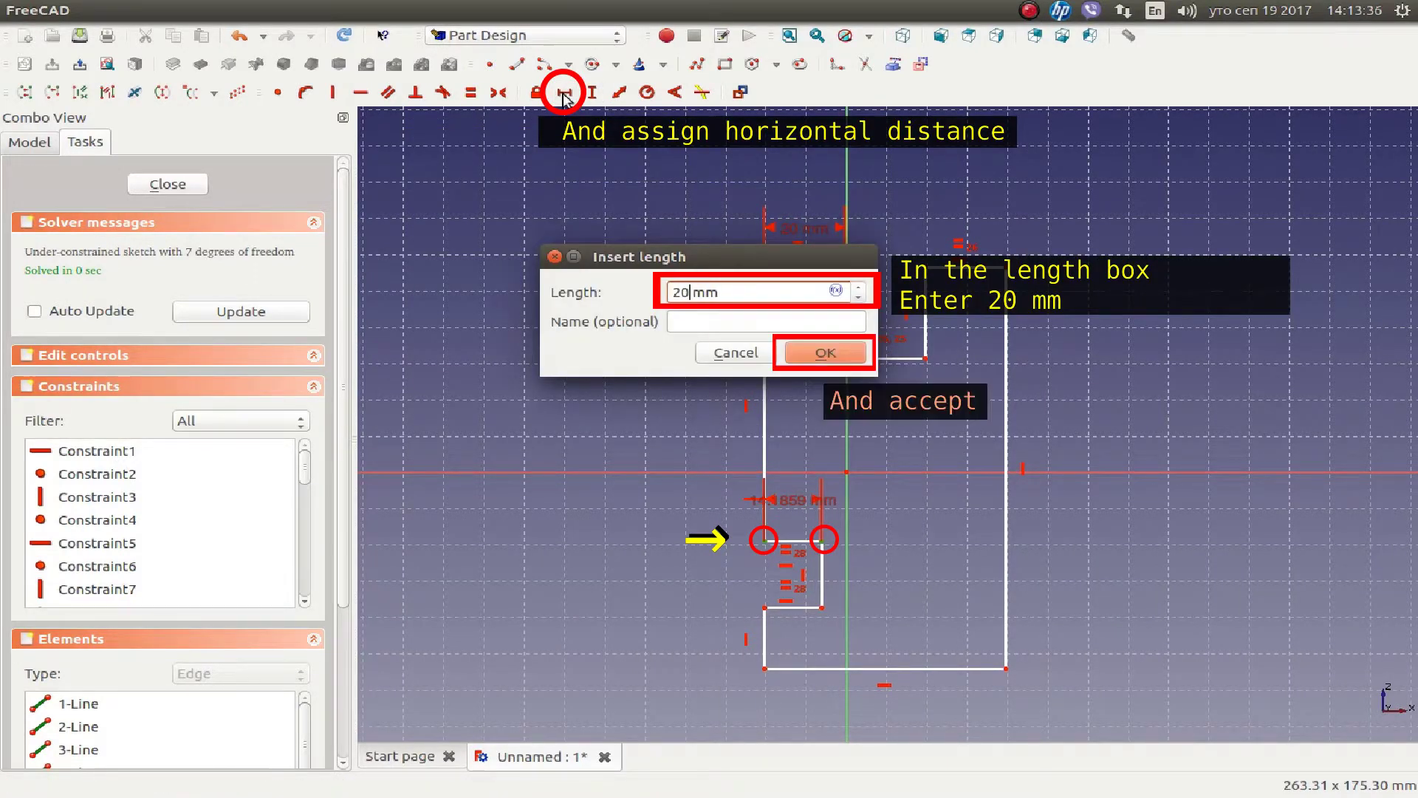
{"action": "left_click", "coordinate": [824, 354]}
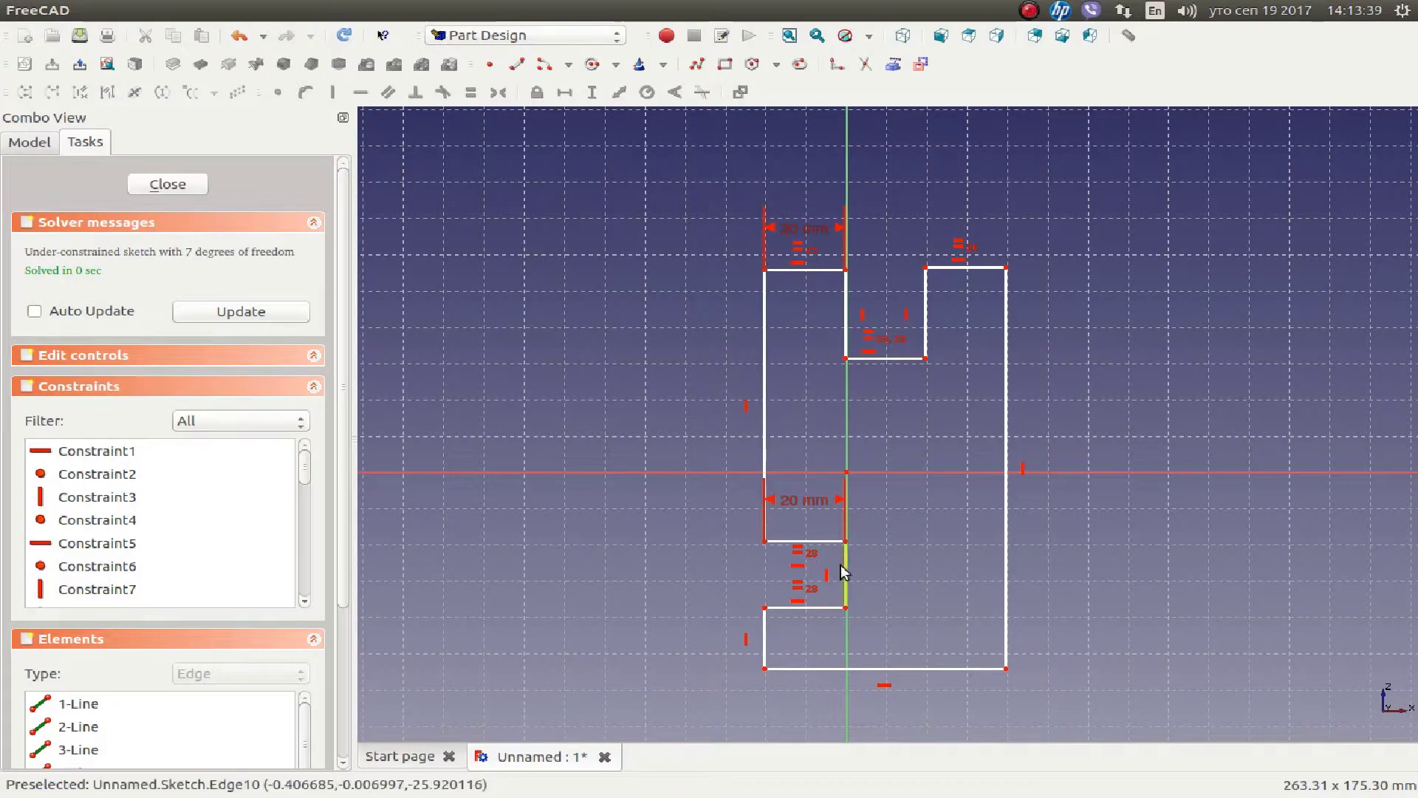
{"action": "left_click_drag", "start_coordinate": [836, 541], "coordinate": [801, 541]}
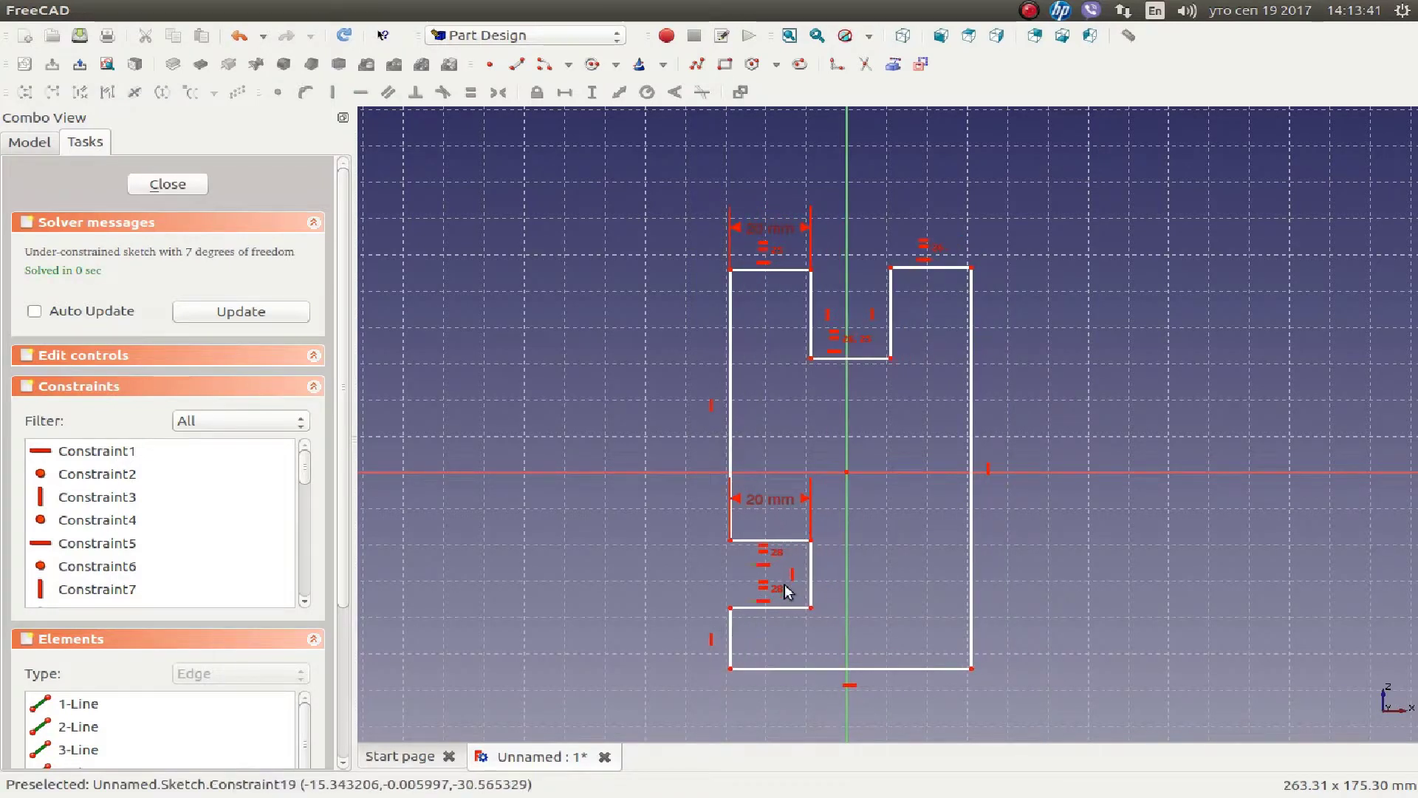
- Place the notch 20 mm above the bottom-left corner with a vertical distance
{"action": "left_click", "coordinate": [729, 608]}
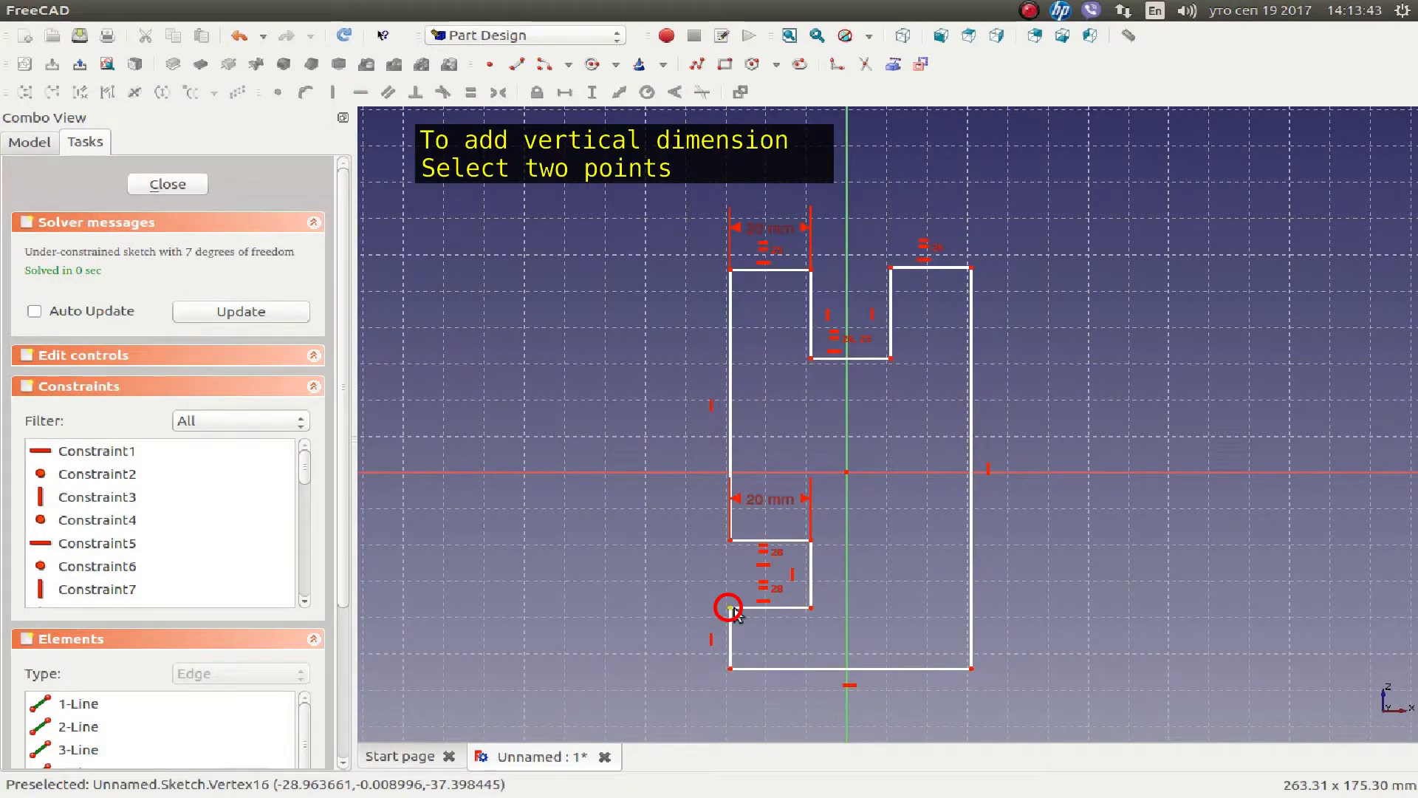
{"action": "left_click", "coordinate": [730, 669]}
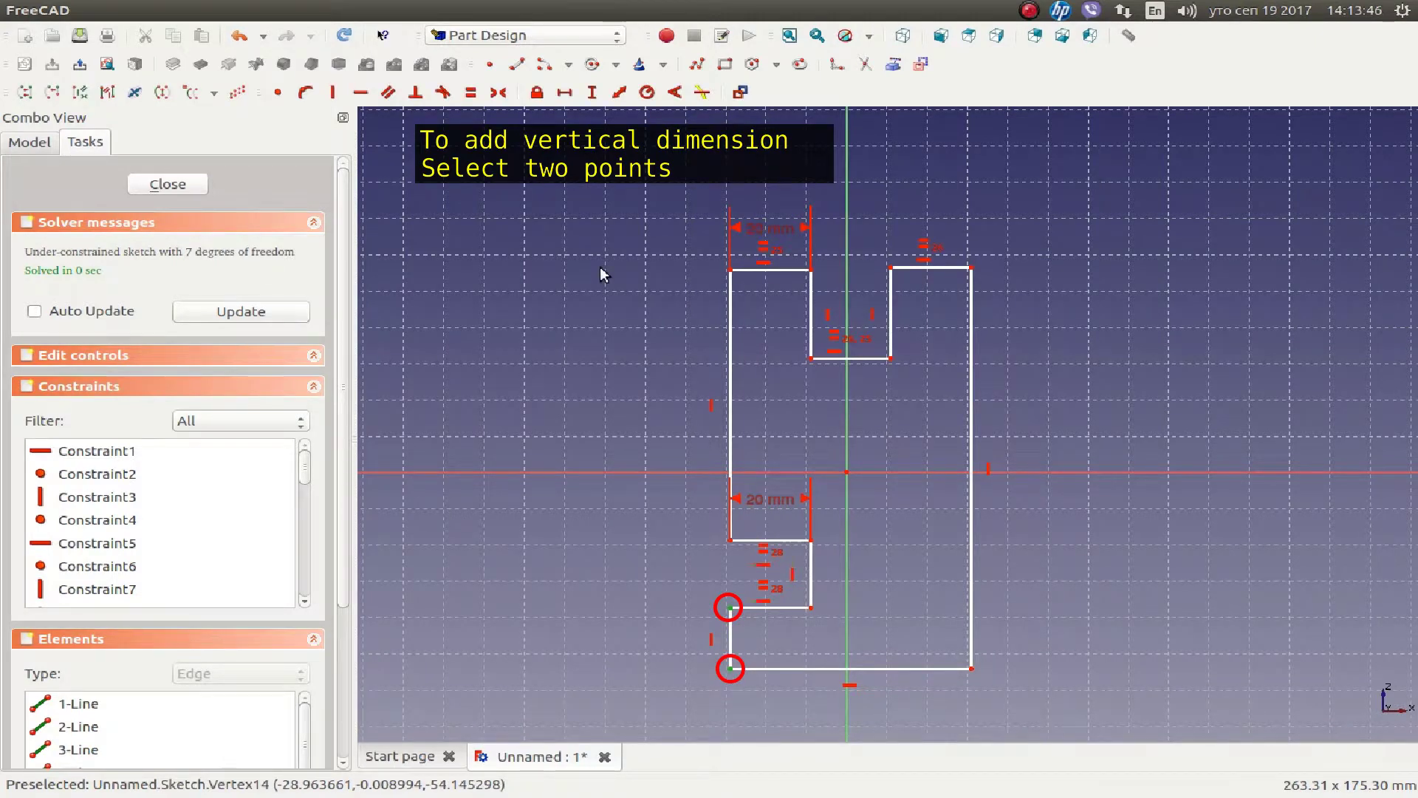
{"action": "left_click", "coordinate": [591, 92]}
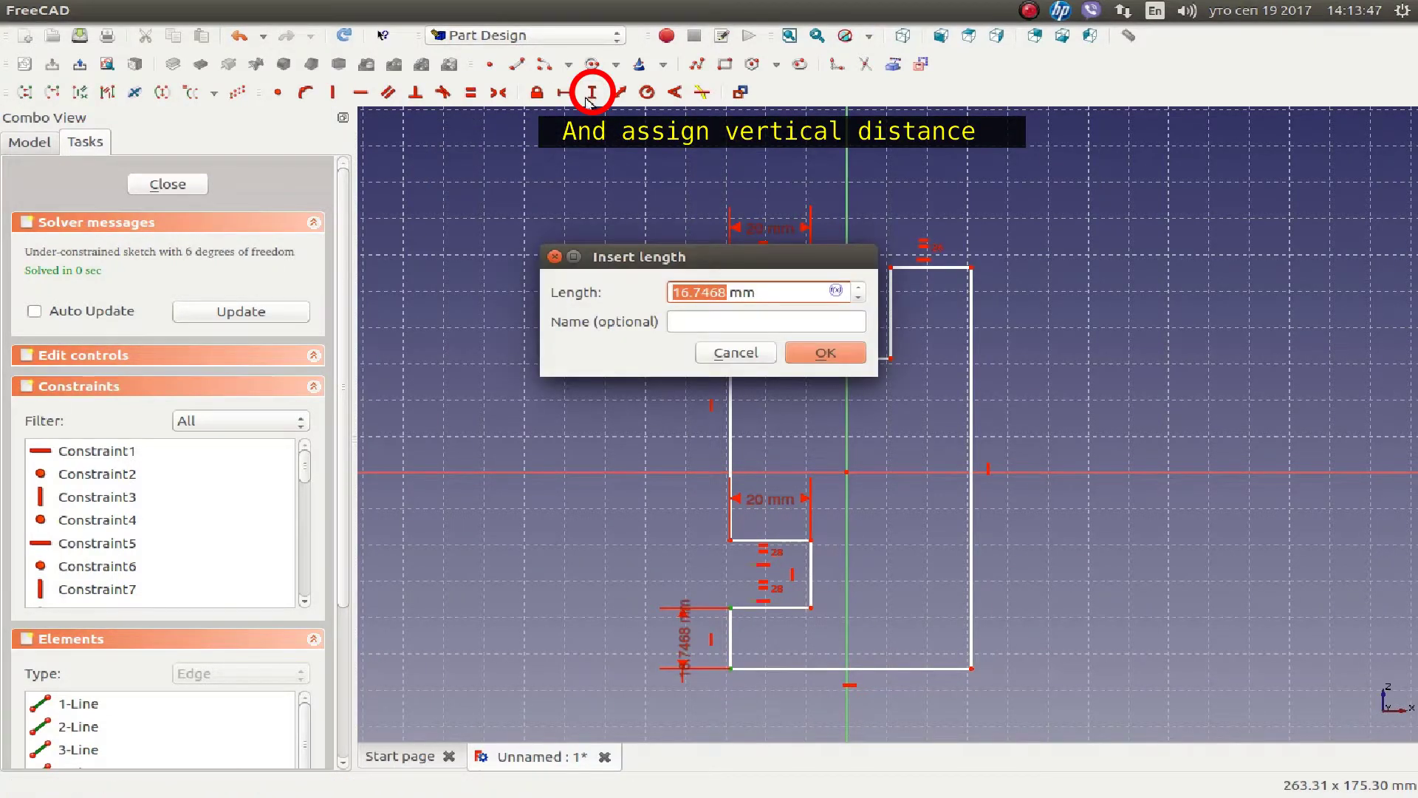
{"action": "type", "text": "20"}
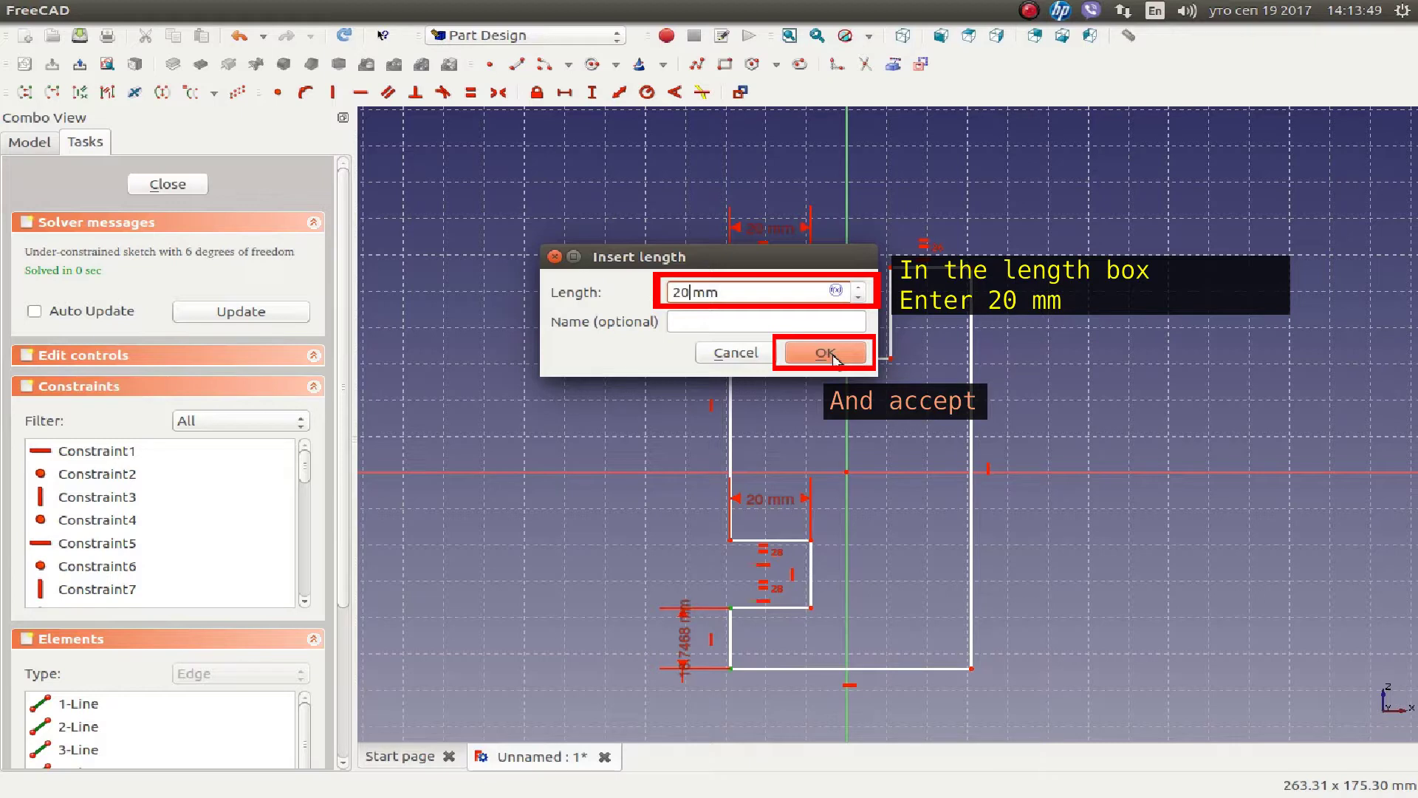
{"action": "left_click", "coordinate": [824, 353]}
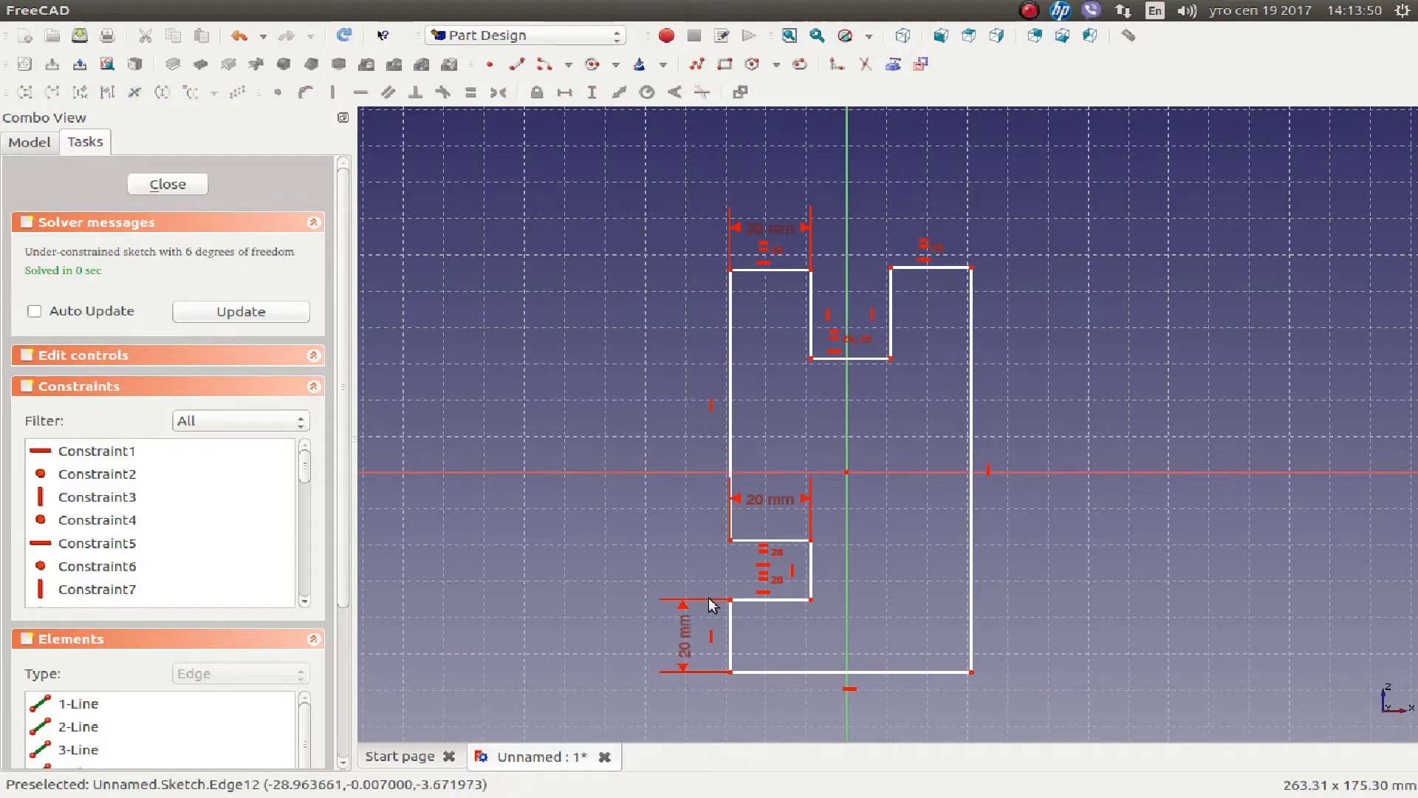
- Set the notch height to 60 mm vertically
{"action": "left_click", "coordinate": [730, 539]}
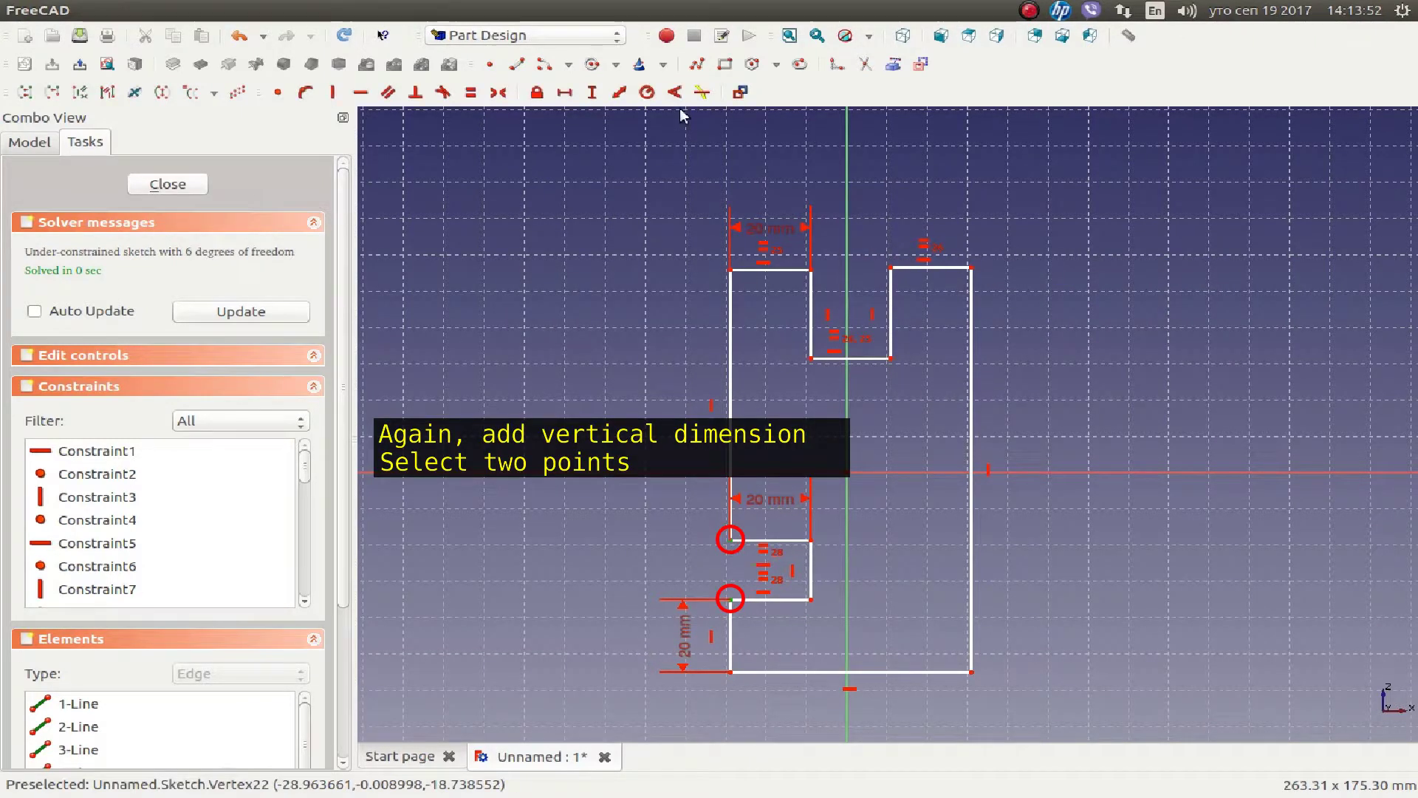
{"action": "left_click", "coordinate": [593, 95]}
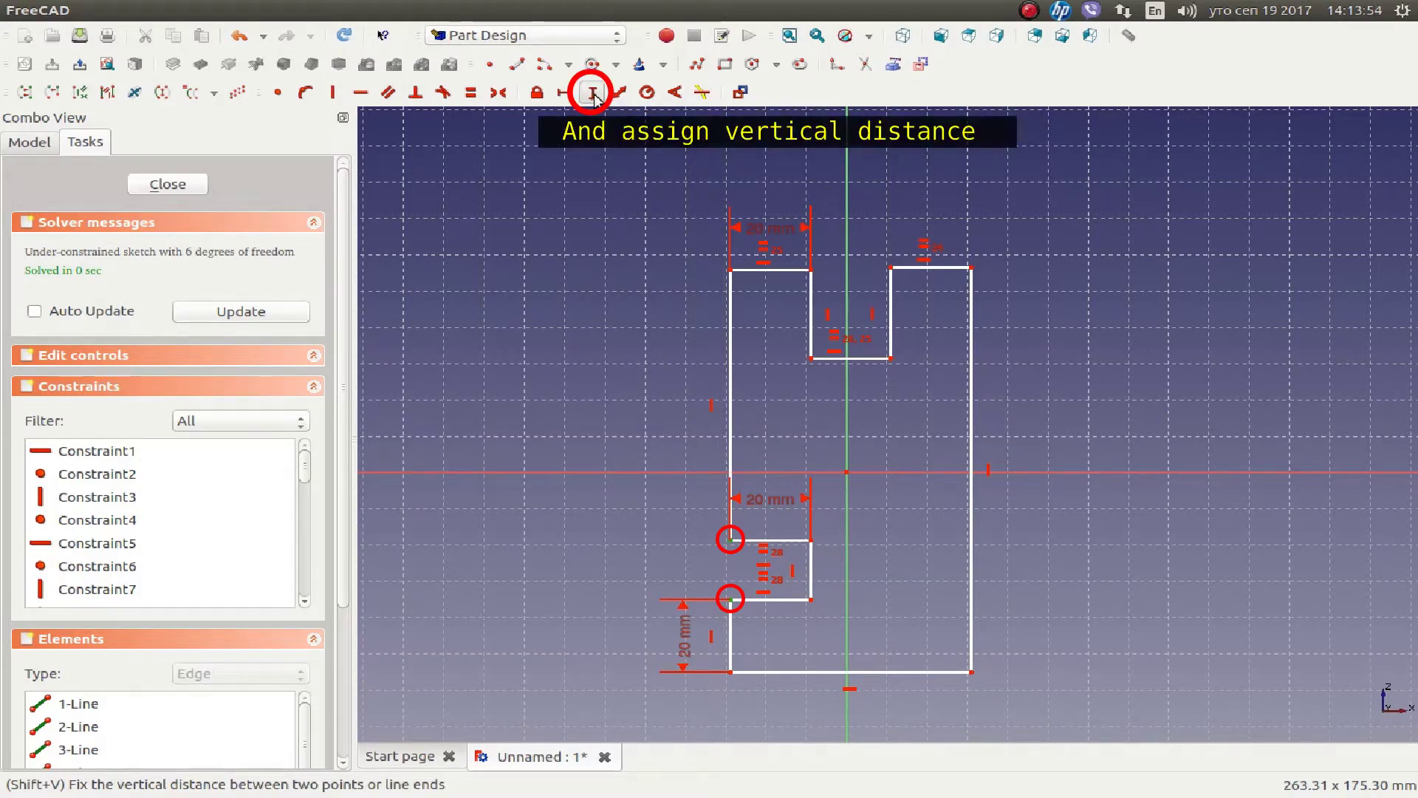
{"action": "type", "text": "60"}
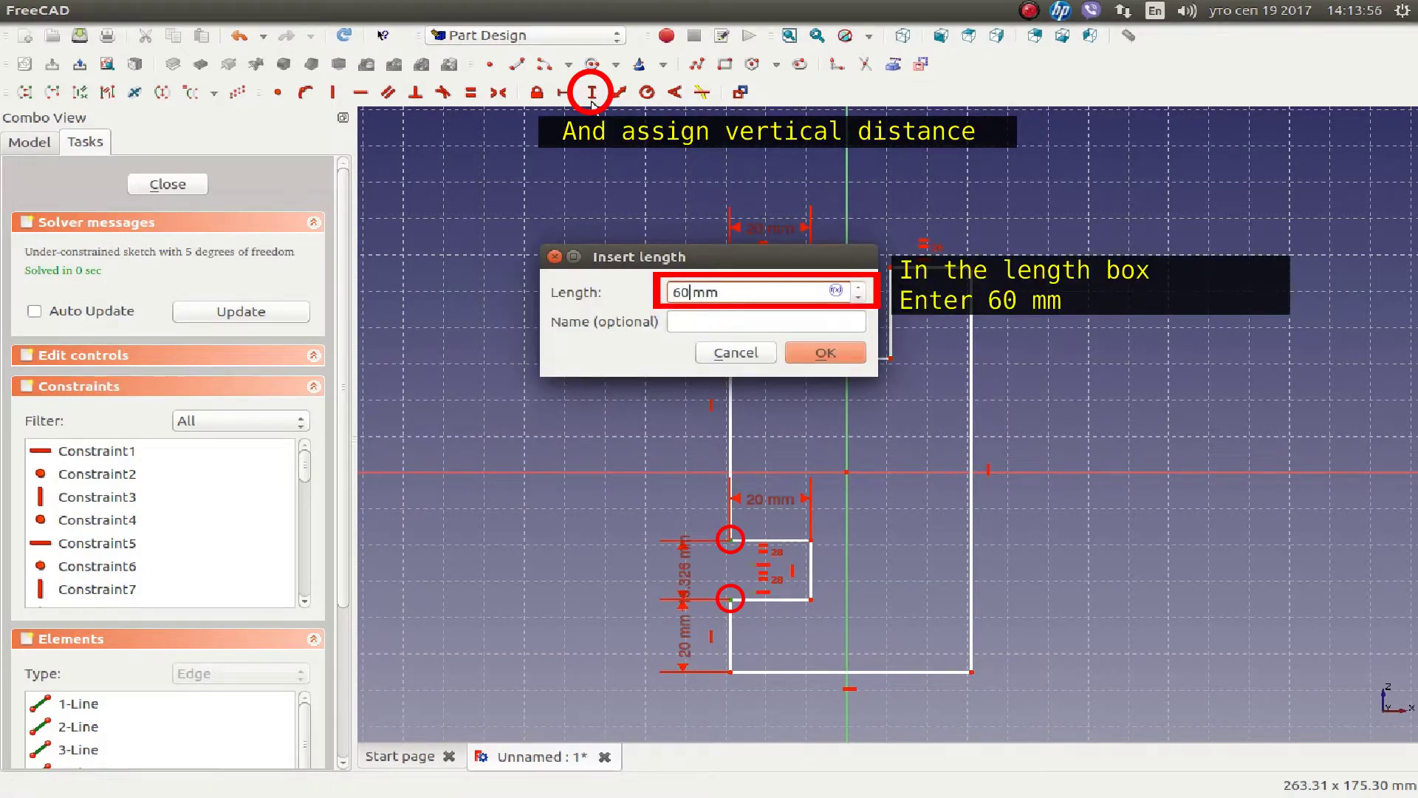
{"action": "left_click", "coordinate": [813, 355]}
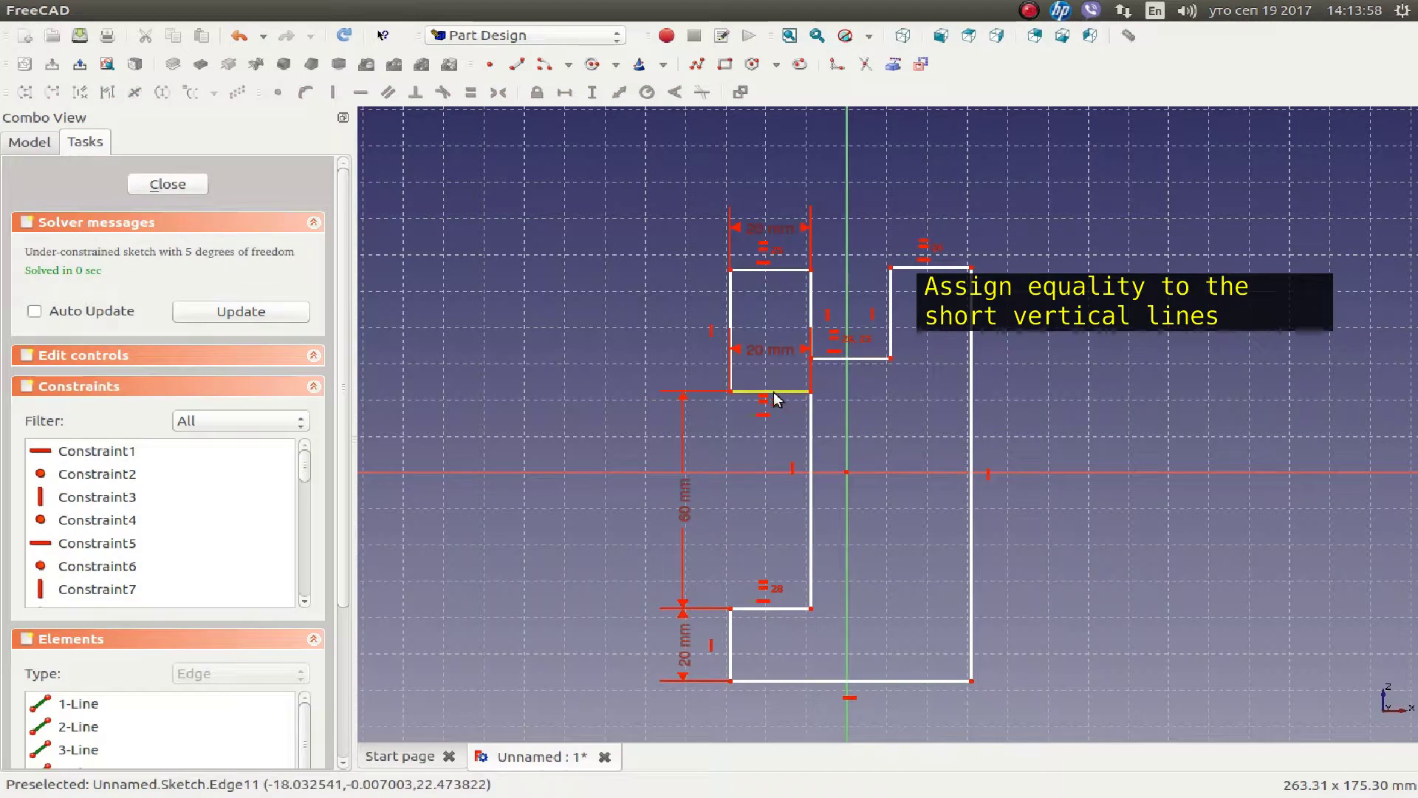
- Untangle the profile and make the slot's two side lines equal
{"action": "left_click_drag", "start_coordinate": [775, 392], "coordinate": [760, 600]}
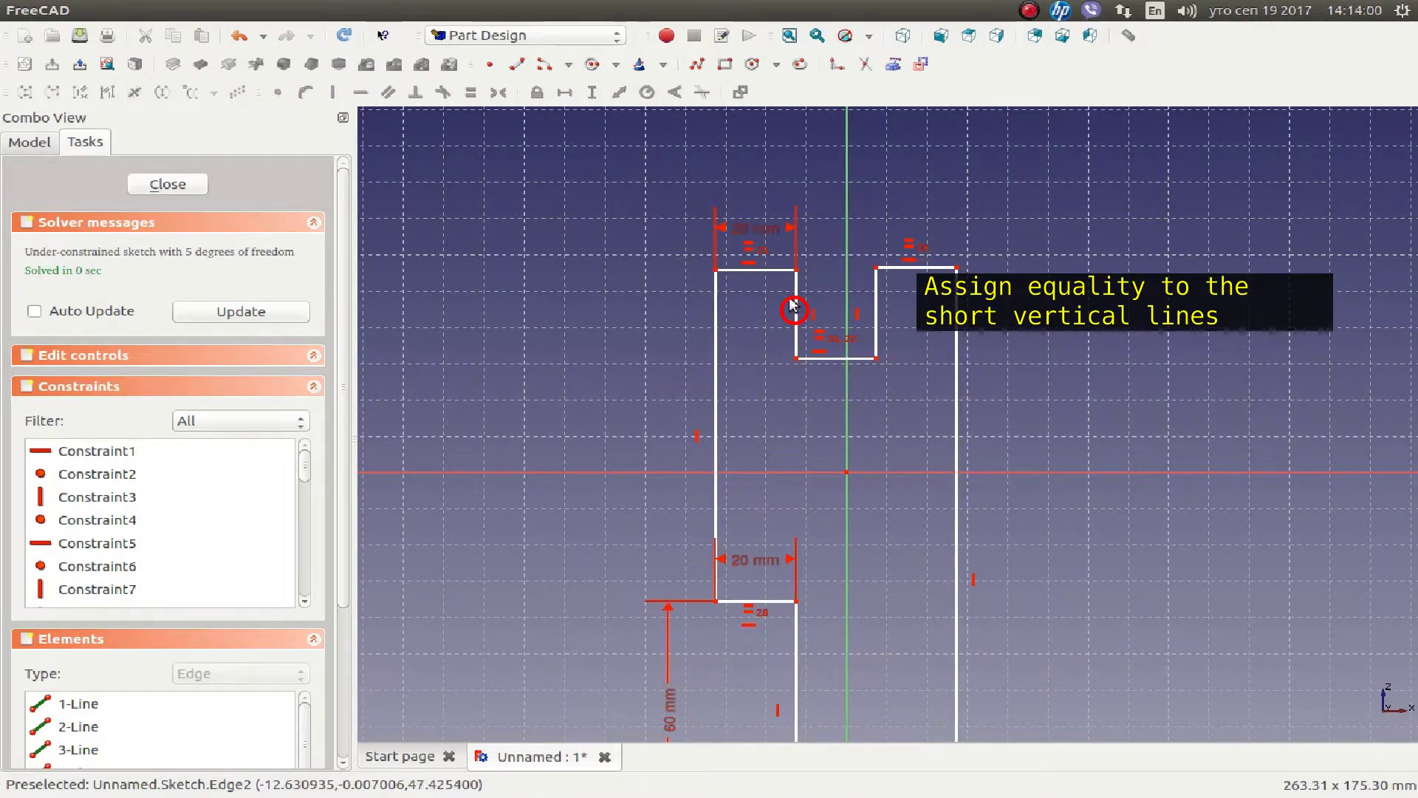
{"action": "left_click", "coordinate": [796, 312]}
{"action": "left_click", "coordinate": [876, 310]}
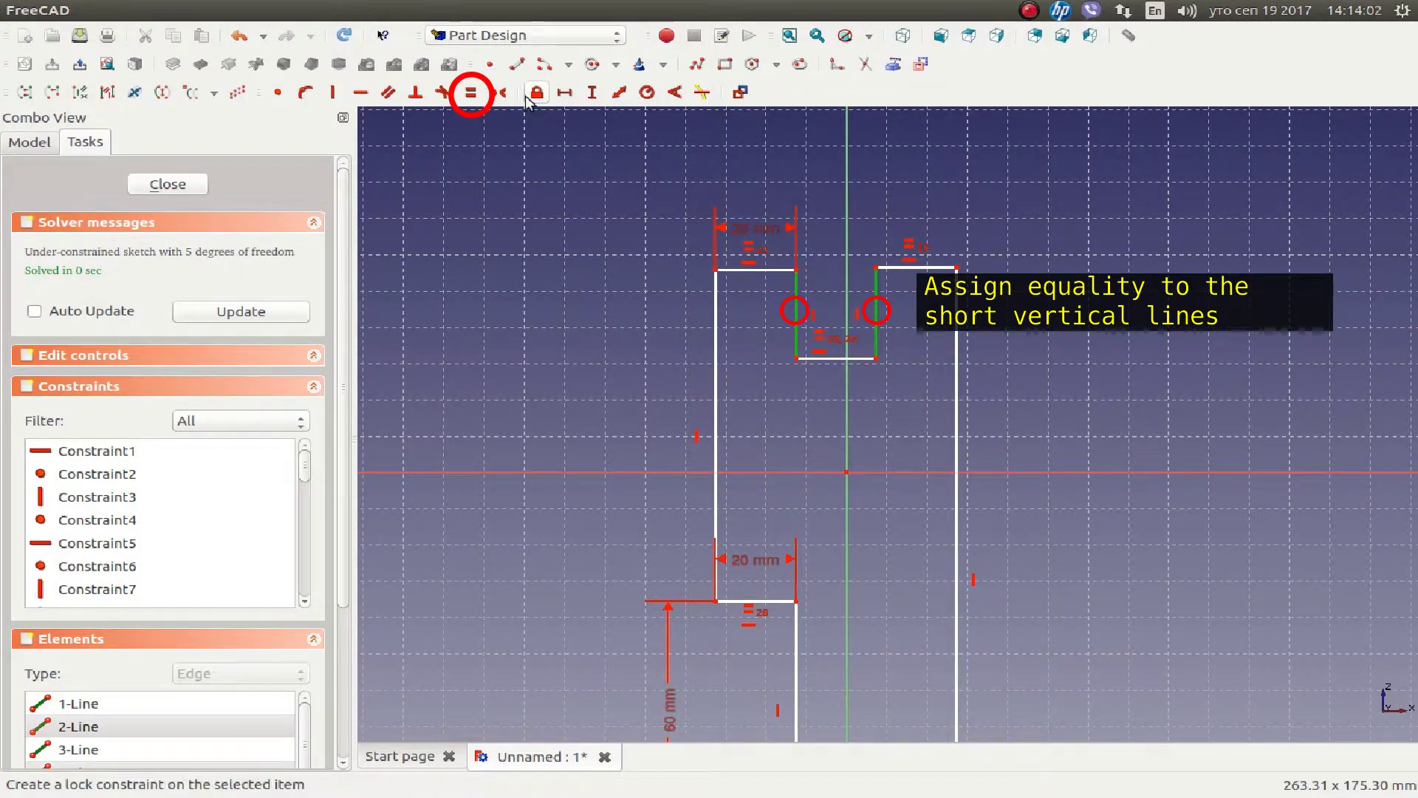
{"action": "left_click", "coordinate": [472, 94]}
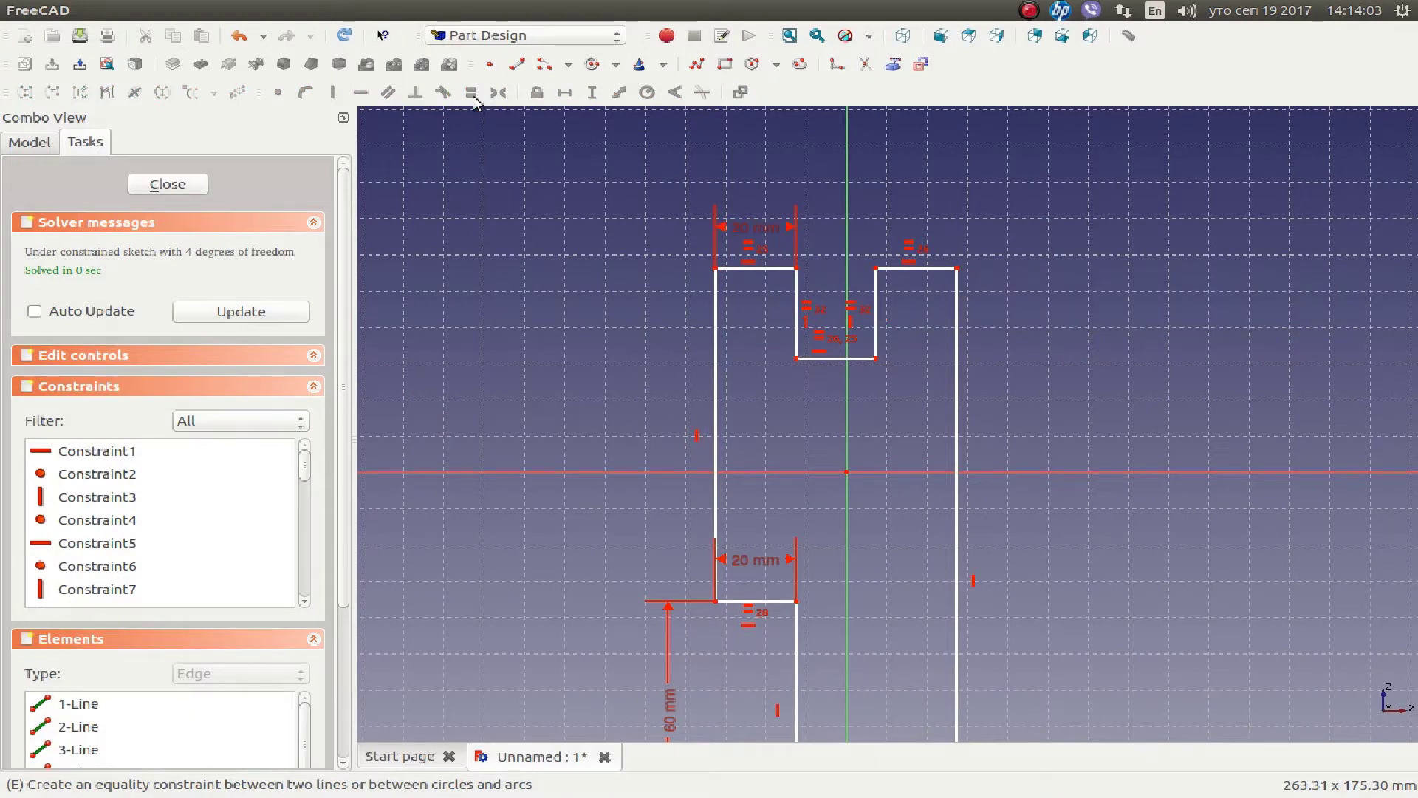
- Set the slot depth to 60 mm with a vertical distance
{"action": "left_click", "coordinate": [795, 268]}
{"action": "left_click", "coordinate": [795, 359]}
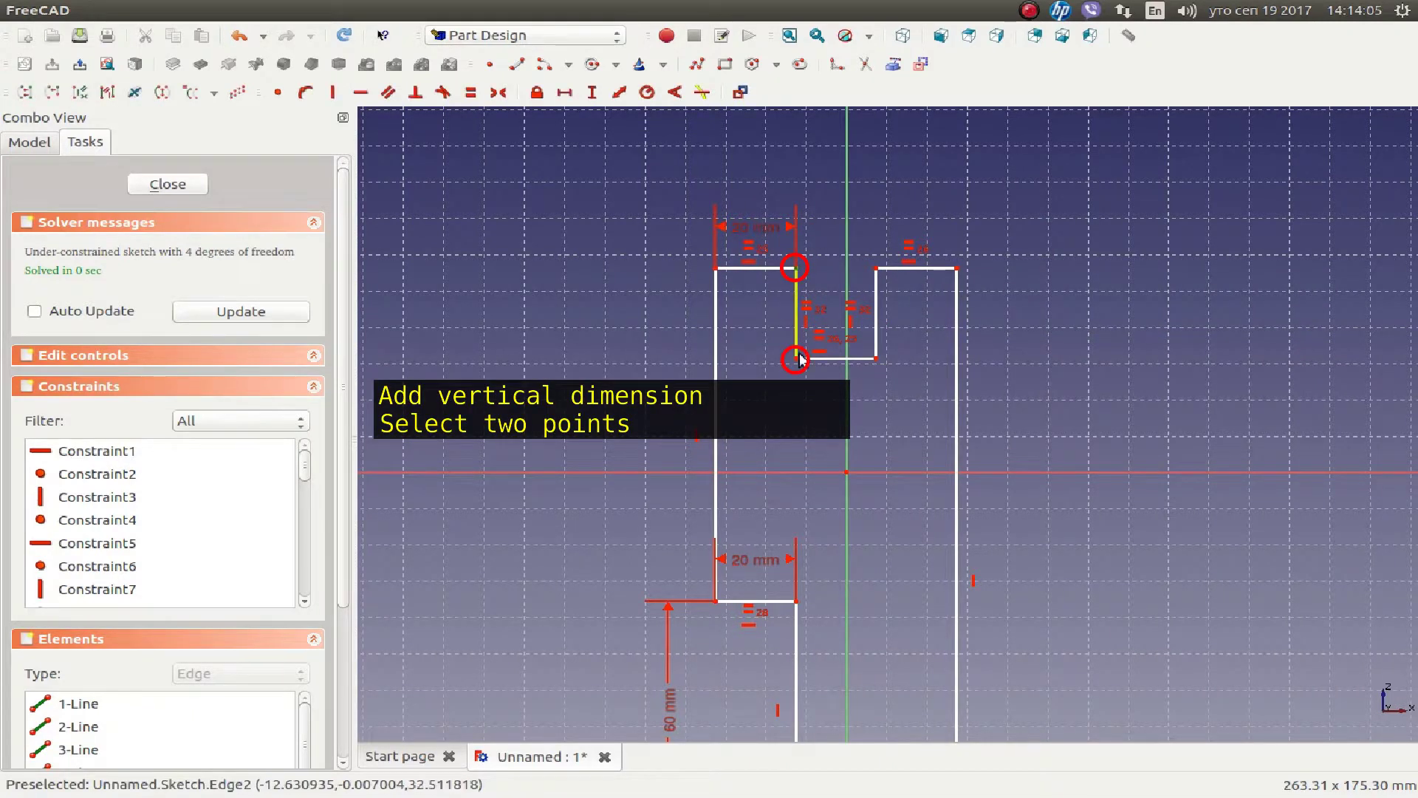
{"action": "left_click", "coordinate": [593, 93]}
{"action": "type", "text": "60"}
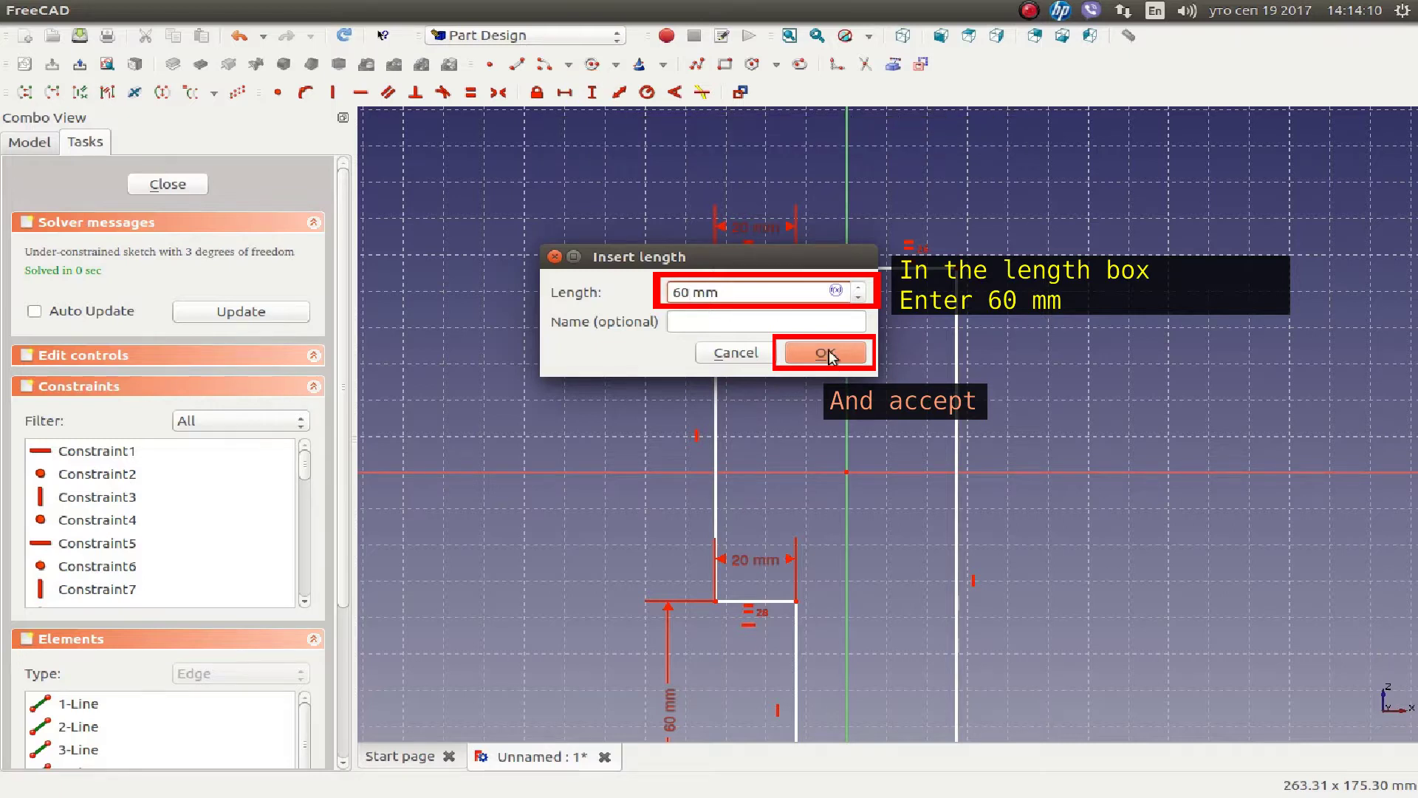
{"action": "left_click", "coordinate": [831, 356]}
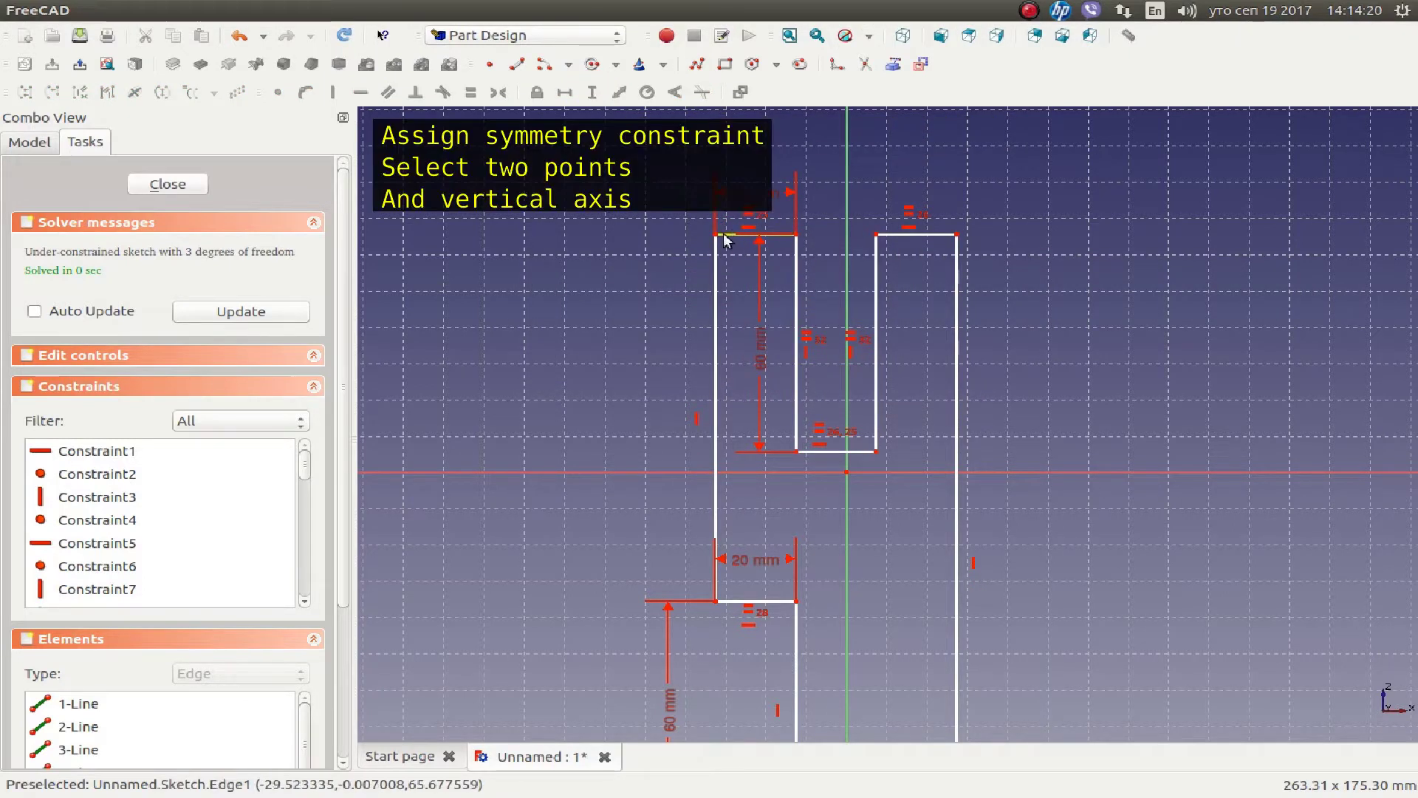
- Make the slot's top corners symmetric about the vertical axis
{"action": "left_click", "coordinate": [796, 234]}
{"action": "left_click", "coordinate": [877, 234]}
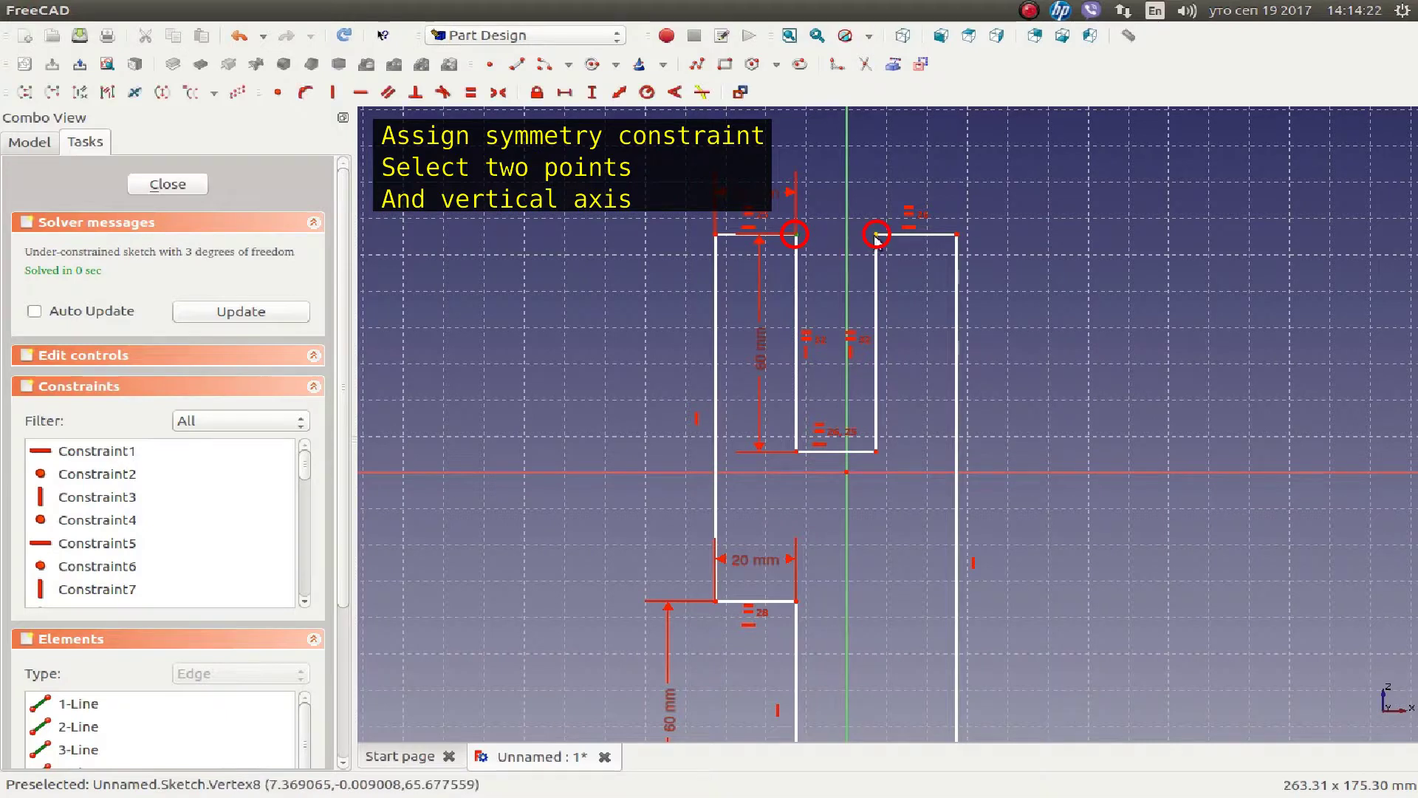
{"action": "left_click", "coordinate": [847, 214]}
{"action": "left_click", "coordinate": [499, 92]}
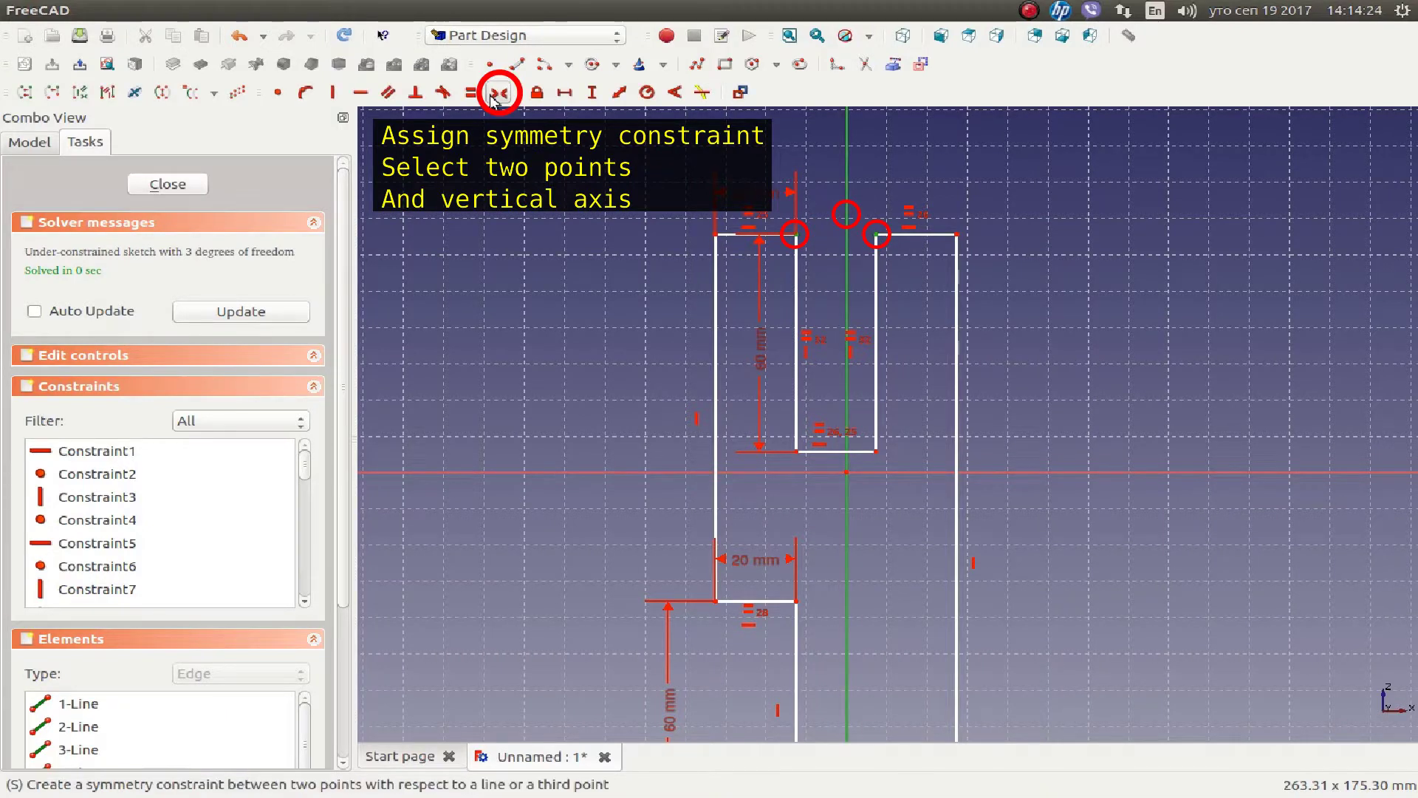
- Lengthen the profile and make its top-right and bottom-right corners symmetric about the horizontal axis
{"action": "scroll", "coordinate": [628, 318], "scroll_direction": "down", "scroll_amount": 1}
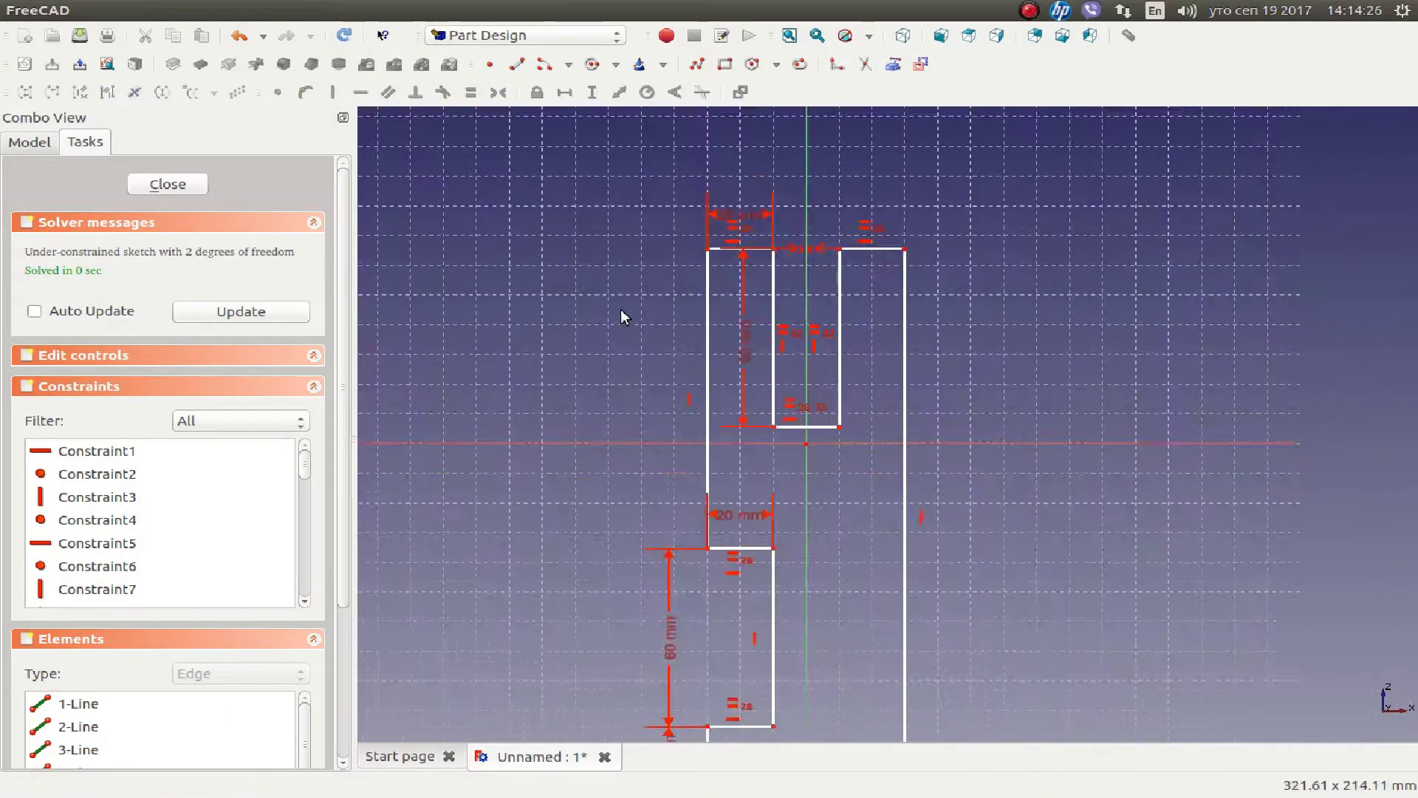
{"action": "scroll", "coordinate": [621, 308], "scroll_direction": "down", "scroll_amount": 1}
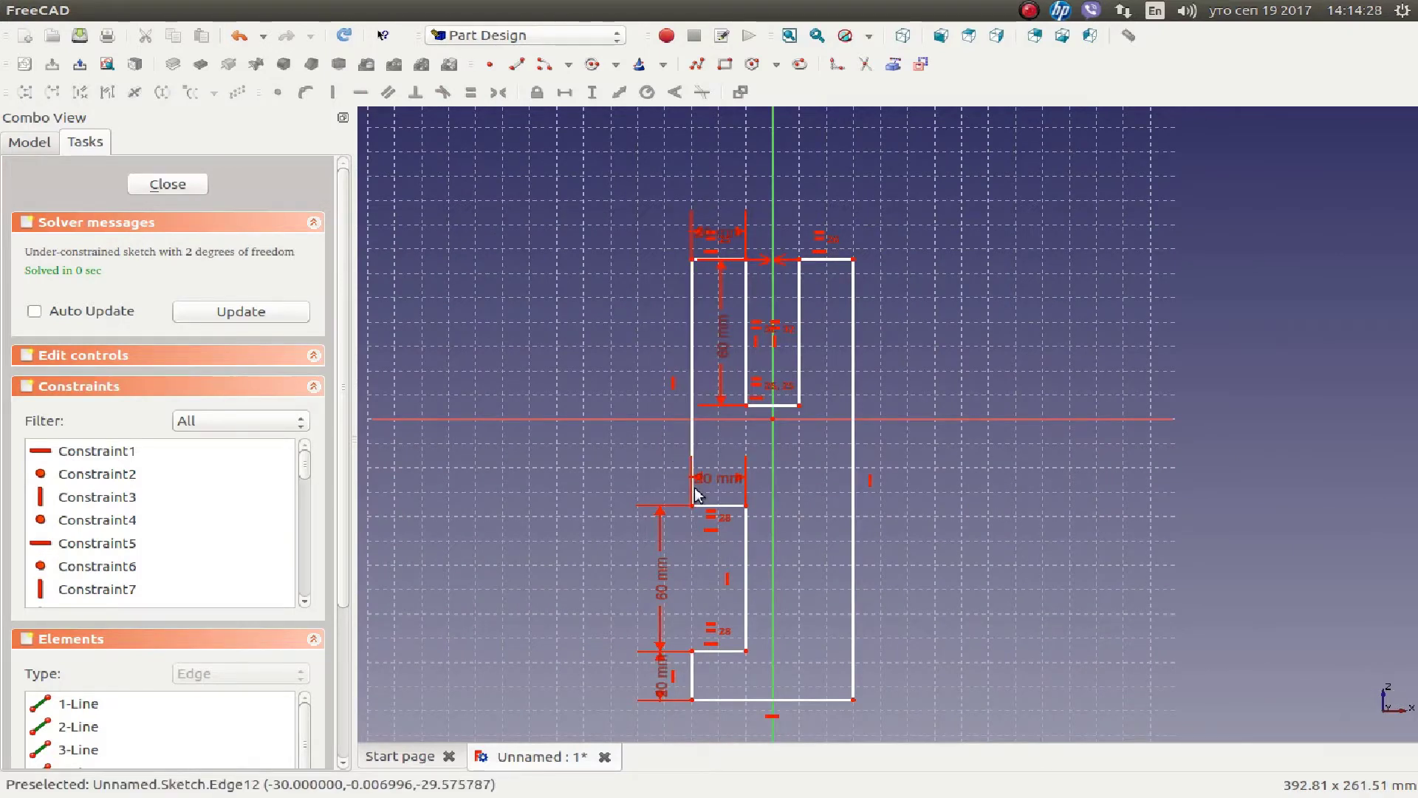
{"action": "middle_click_drag", "start_coordinate": [822, 542], "coordinate": [820, 510]}
{"action": "left_click_drag", "start_coordinate": [799, 376], "coordinate": [788, 286]}
{"action": "left_click", "coordinate": [853, 141]}
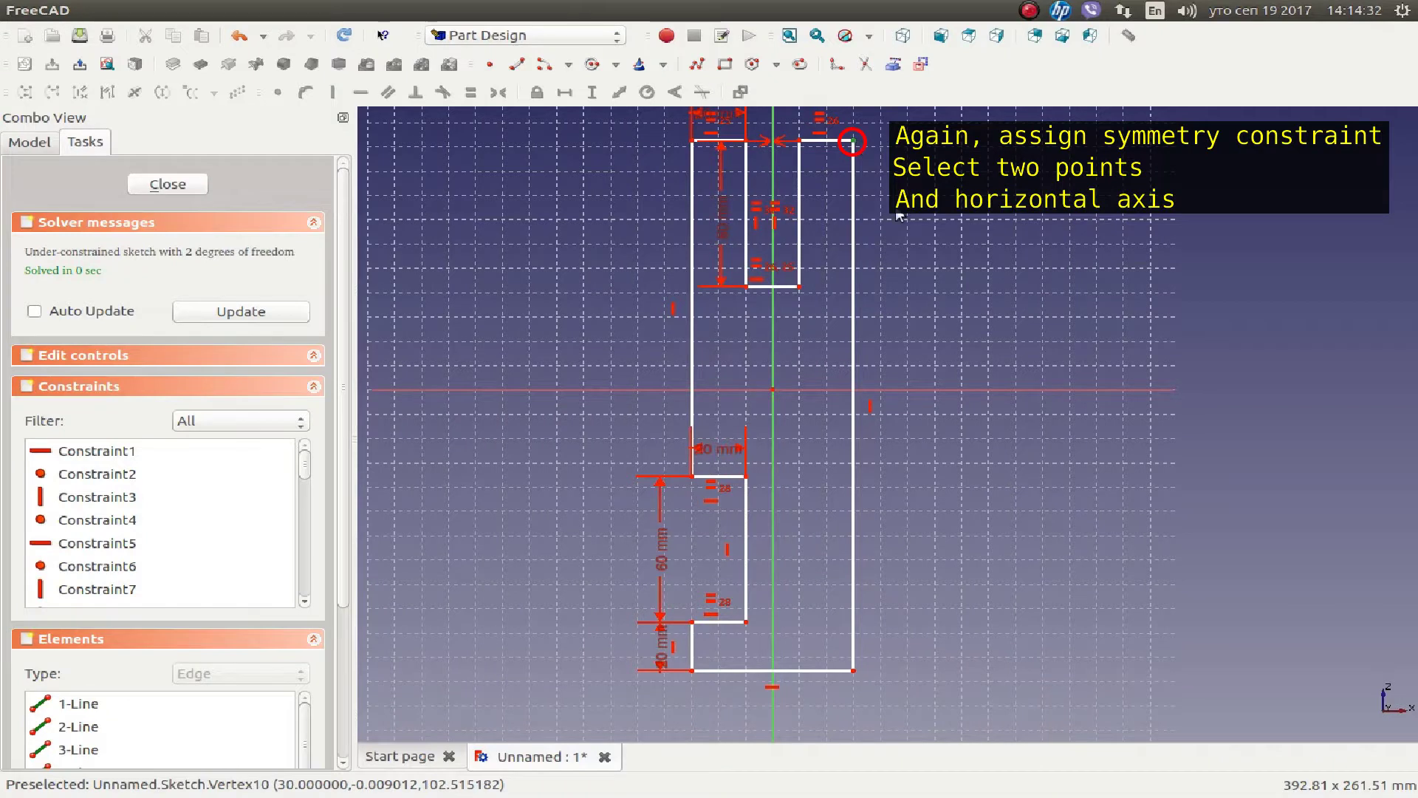
{"action": "left_click", "coordinate": [853, 670]}
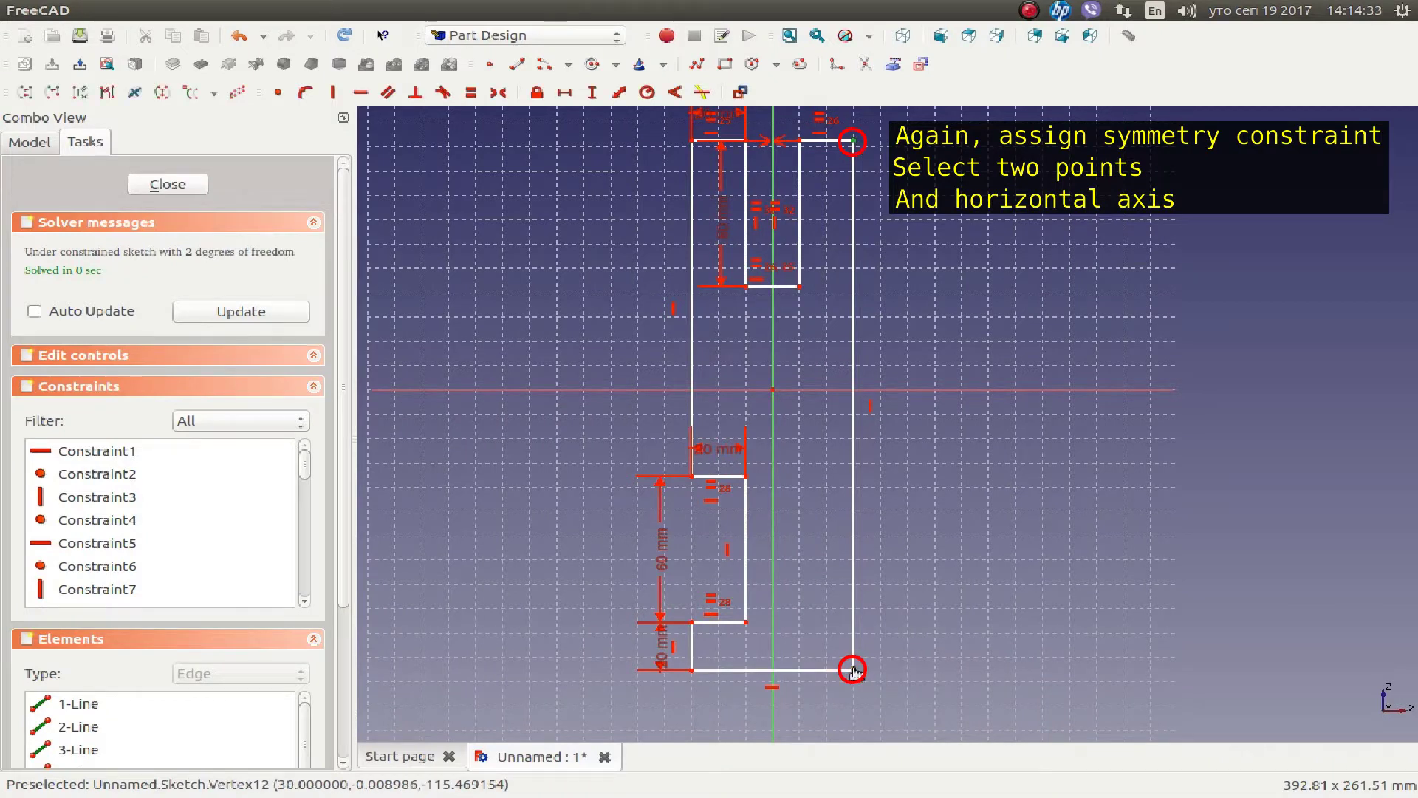
{"action": "left_click", "coordinate": [924, 390]}
{"action": "left_click", "coordinate": [505, 92]}
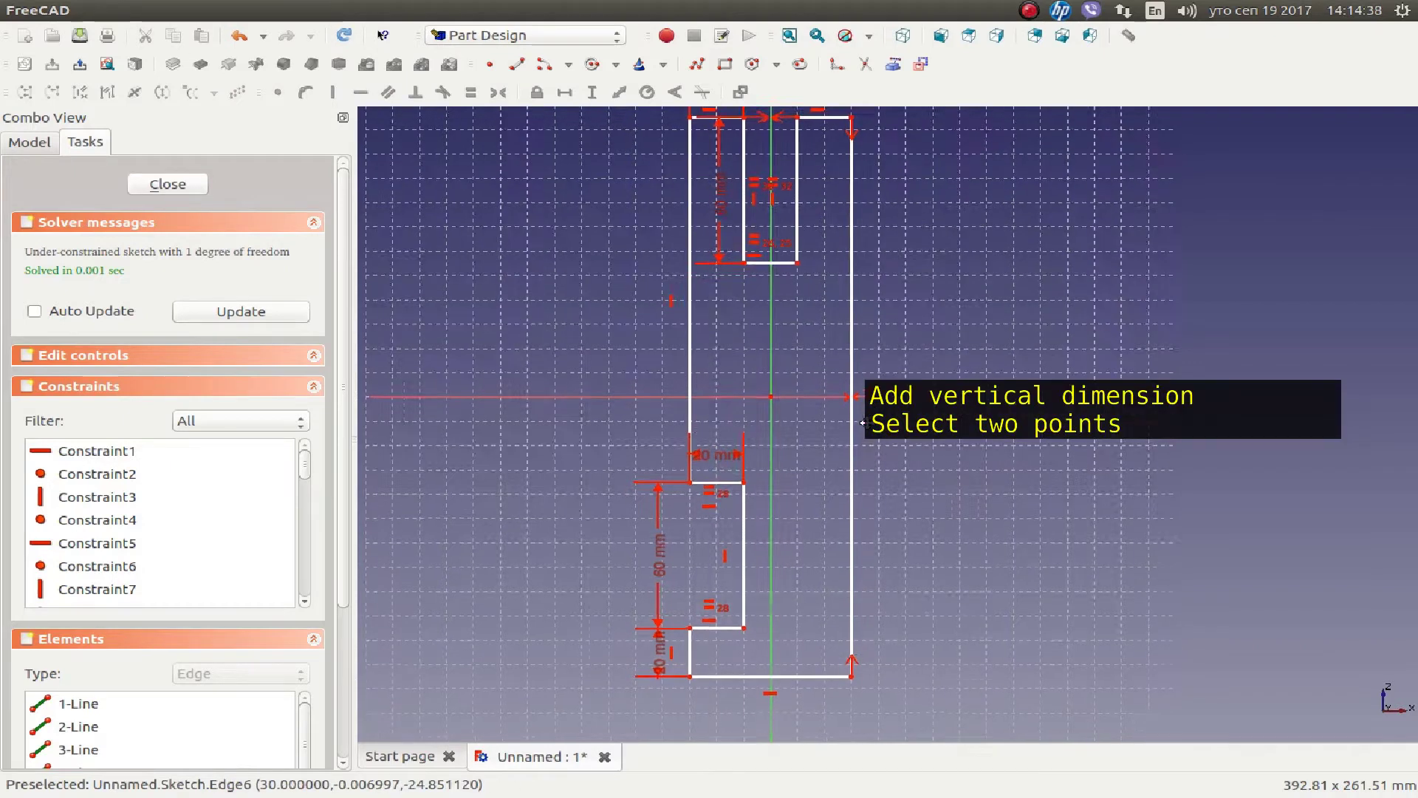
- Dimension the profile's right side at 510 mm vertically, fully constraining the sketch
{"action": "left_click", "coordinate": [836, 145]}
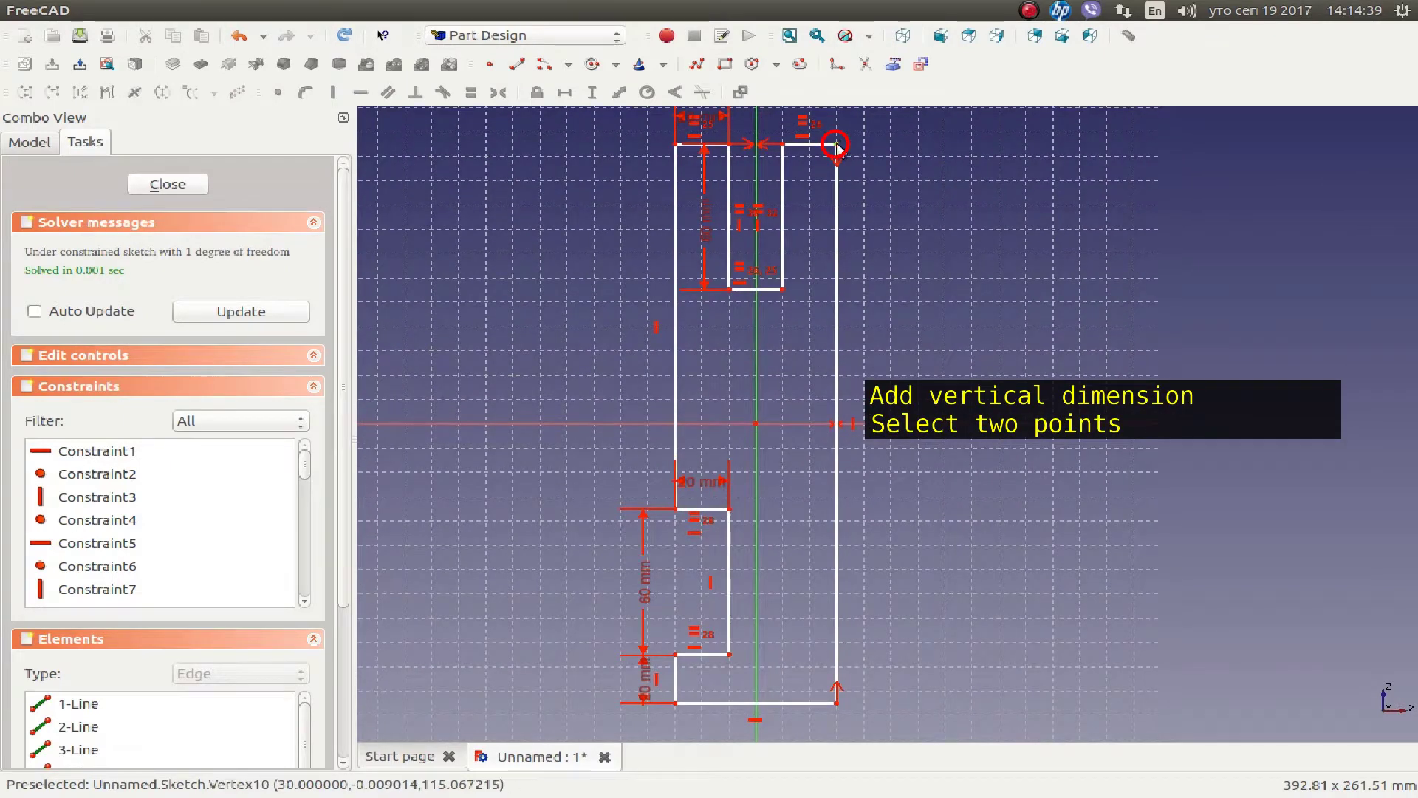
{"action": "left_click", "coordinate": [836, 703]}
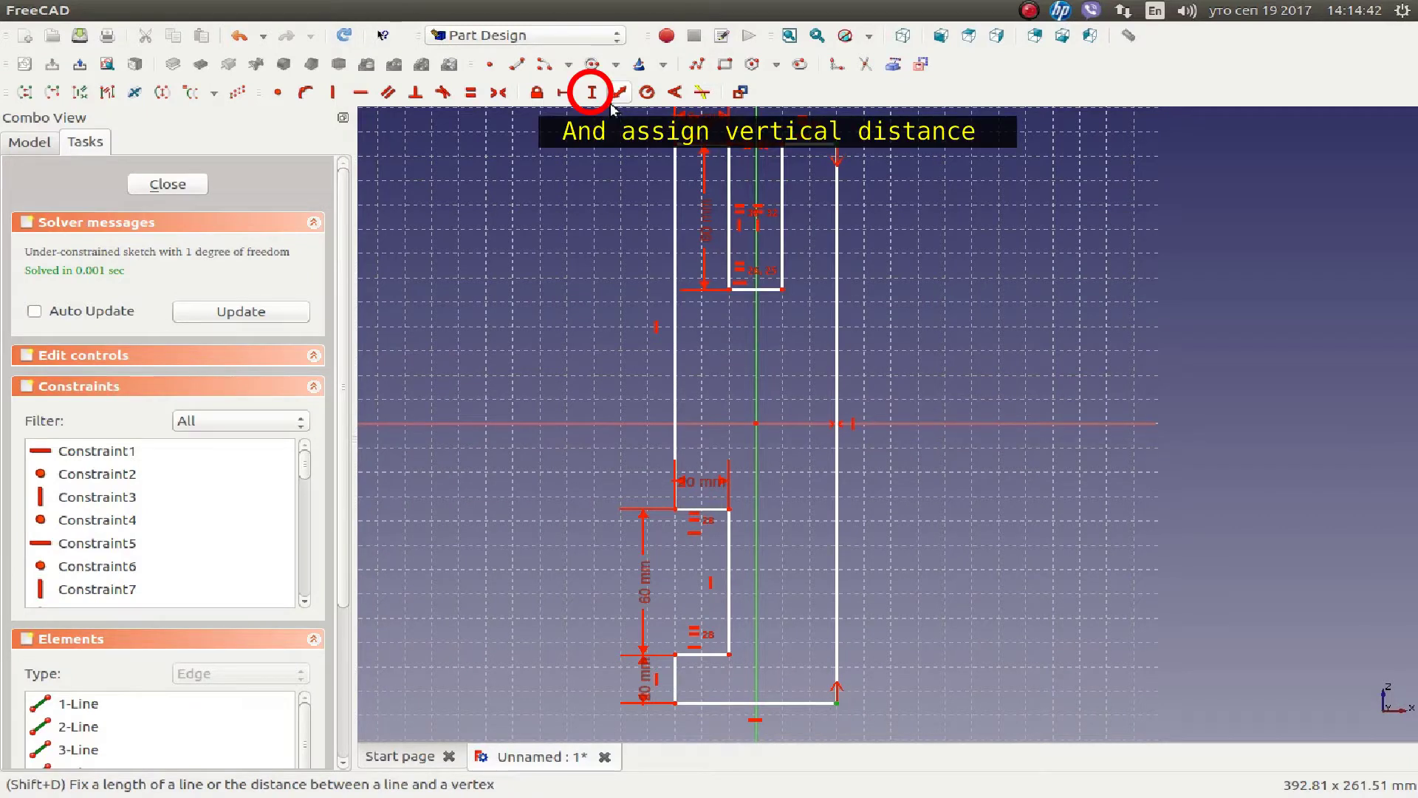
{"action": "left_click", "coordinate": [591, 93]}
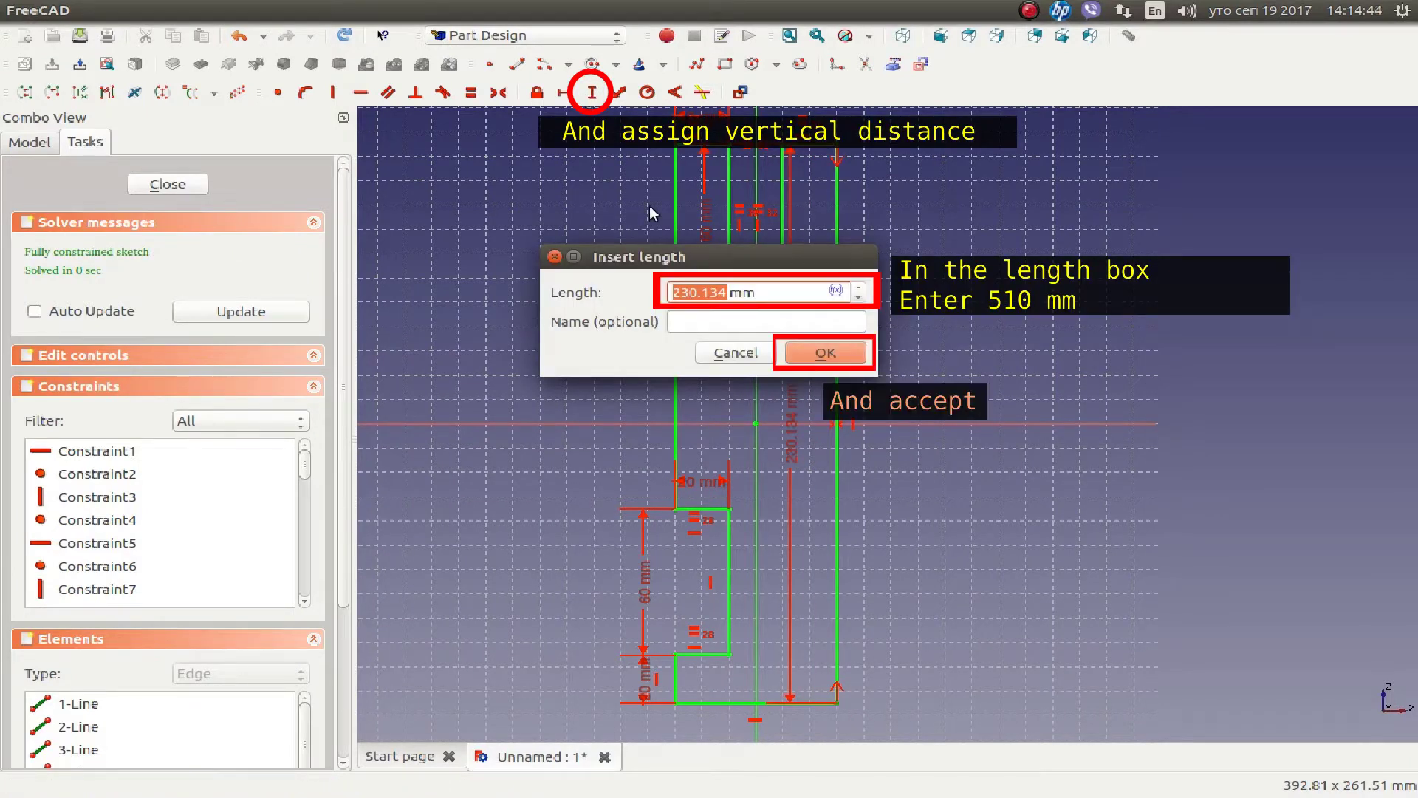
{"action": "type", "text": "510"}
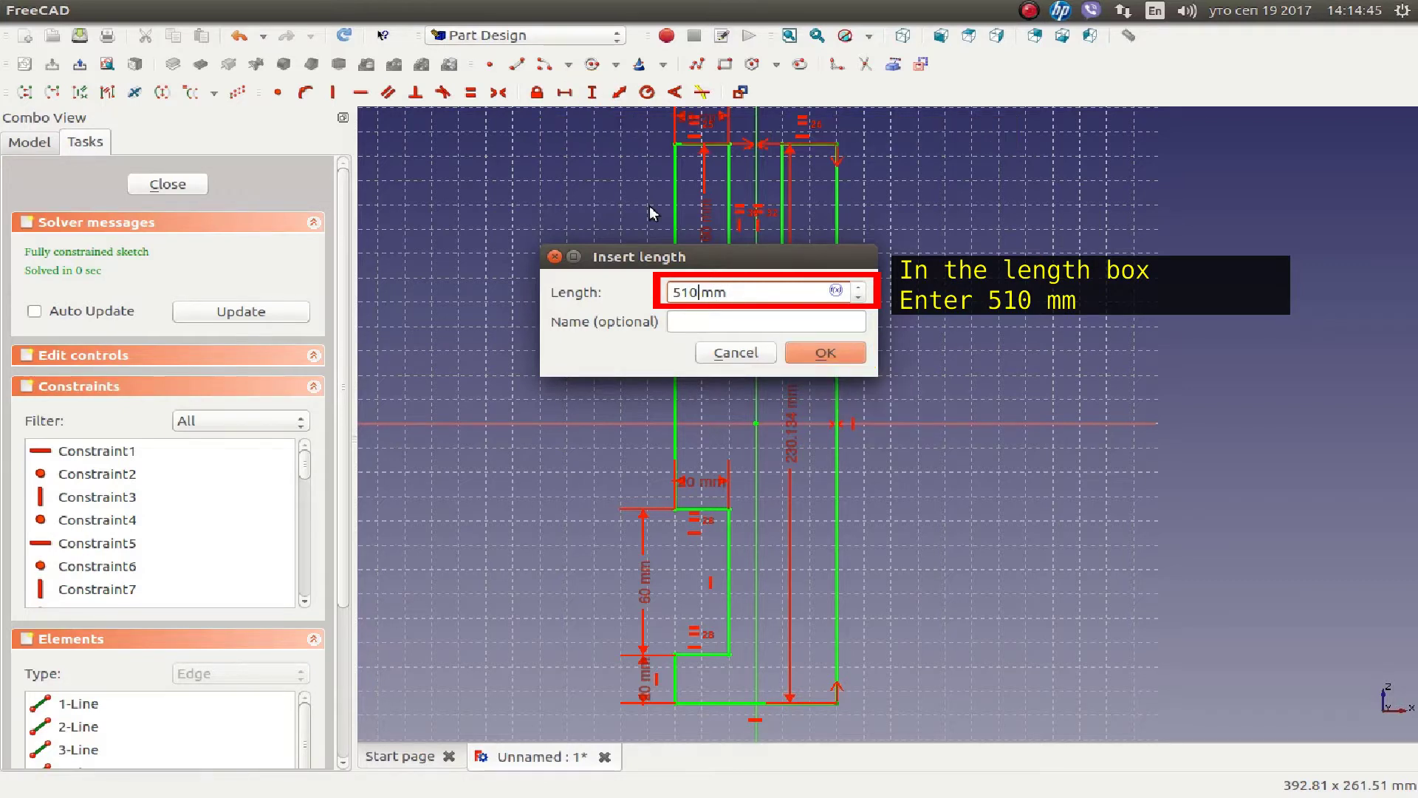
{"action": "left_click", "coordinate": [831, 351]}
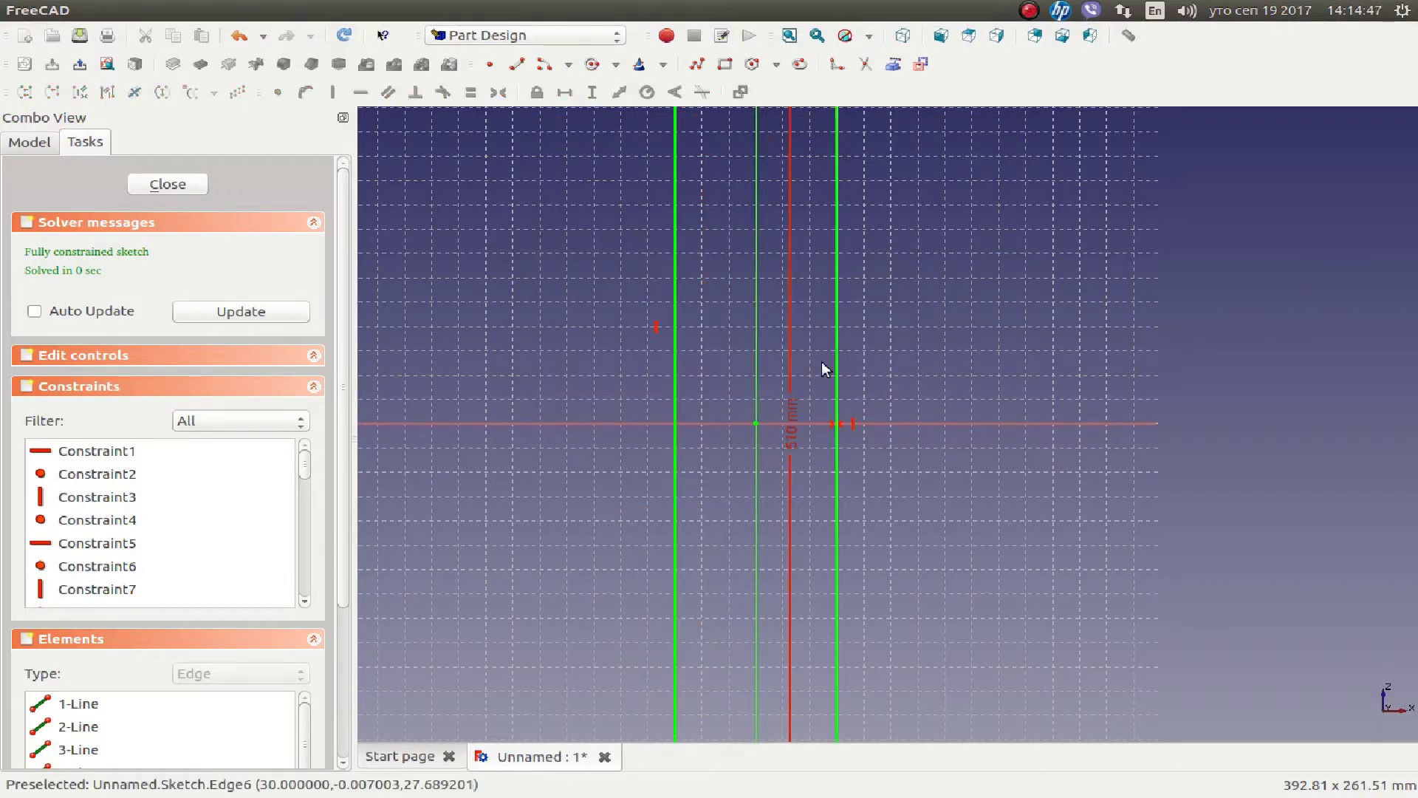
{"action": "scroll", "coordinate": [855, 342], "scroll_direction": "down", "scroll_amount": 5}
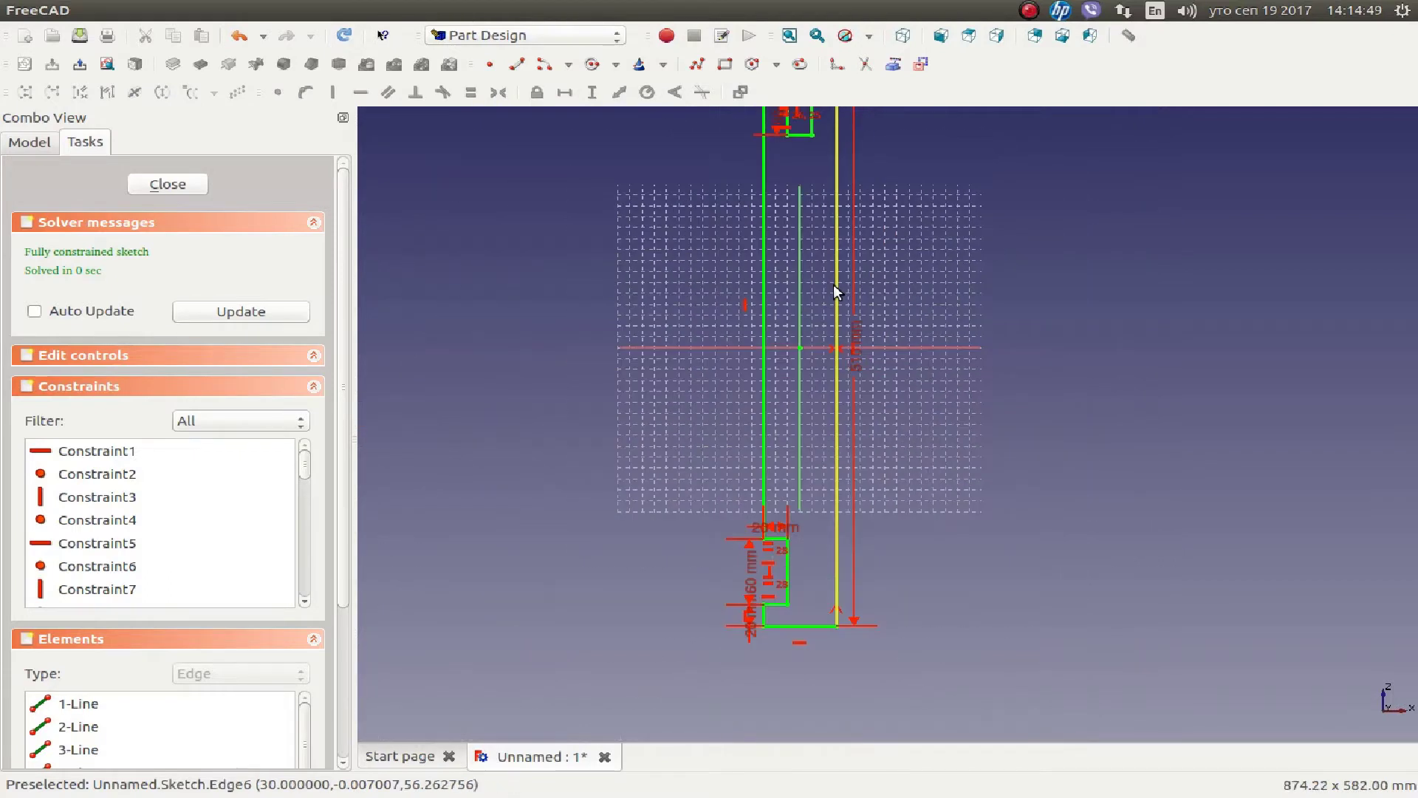
- Close the sketch and view it axonometrically, fitted to the window
{"action": "left_click", "coordinate": [167, 184]}
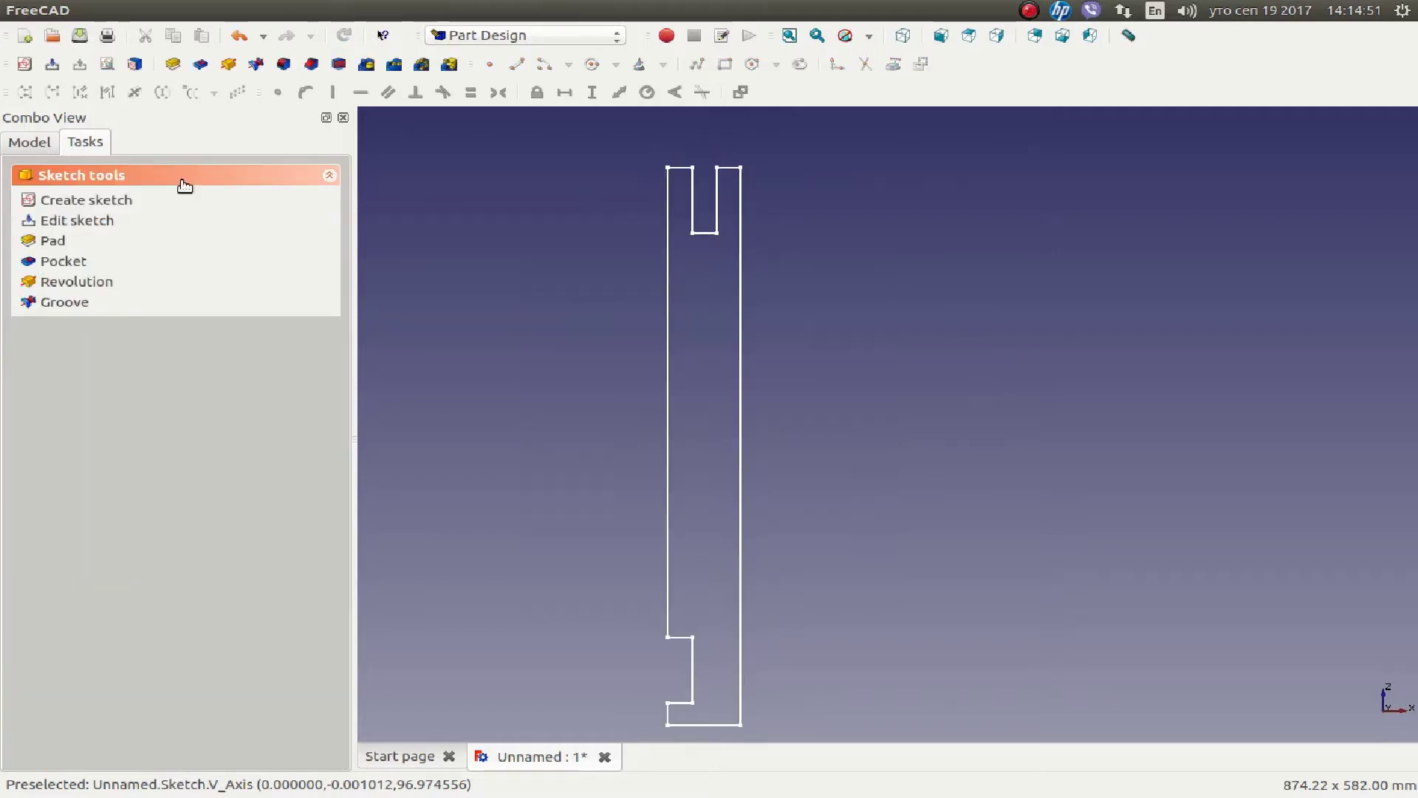
{"action": "left_click", "coordinate": [903, 37]}
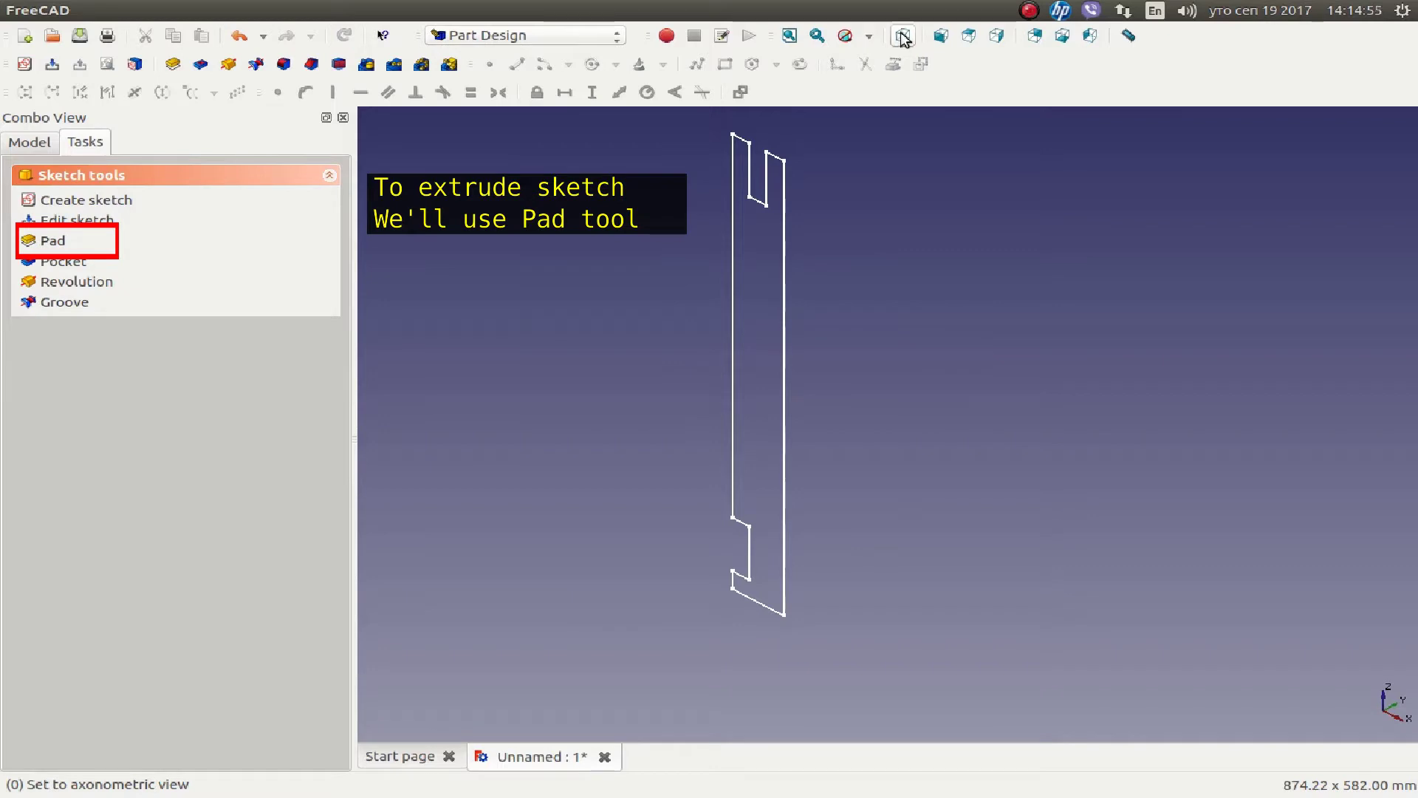
{"action": "left_click", "coordinate": [789, 36]}
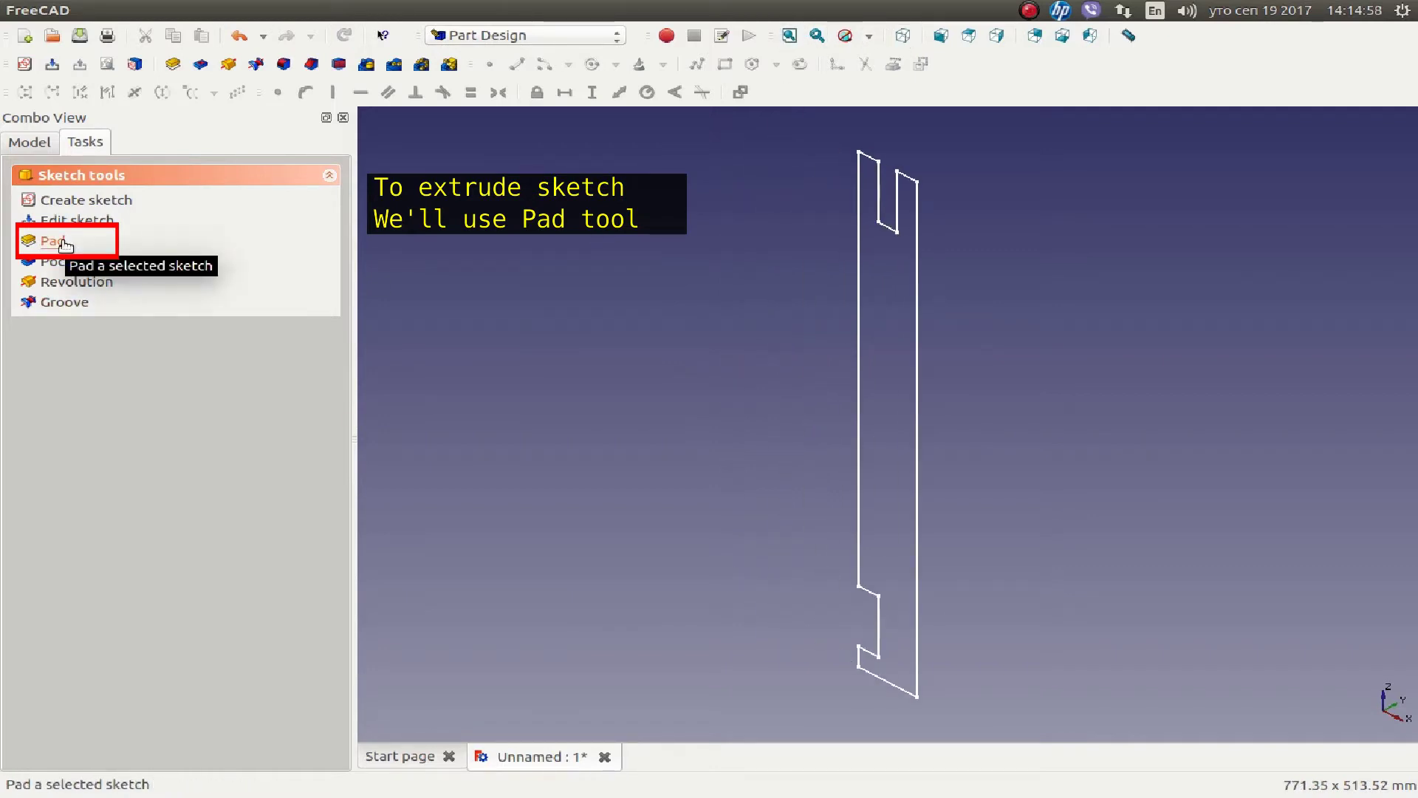
- Pad the sketch to a length of 60 mm
{"action": "left_click", "coordinate": [65, 244]}
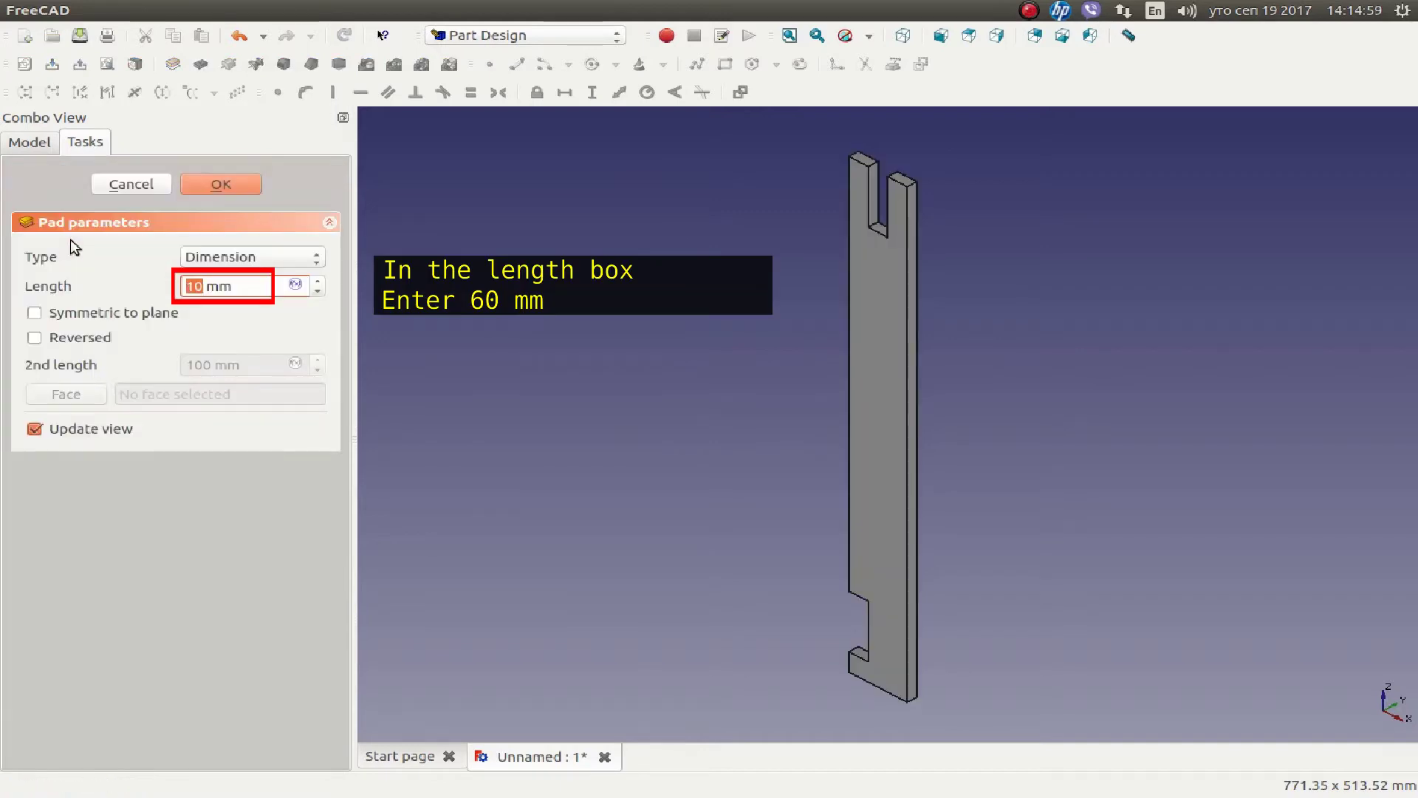
{"action": "type", "text": "6"}
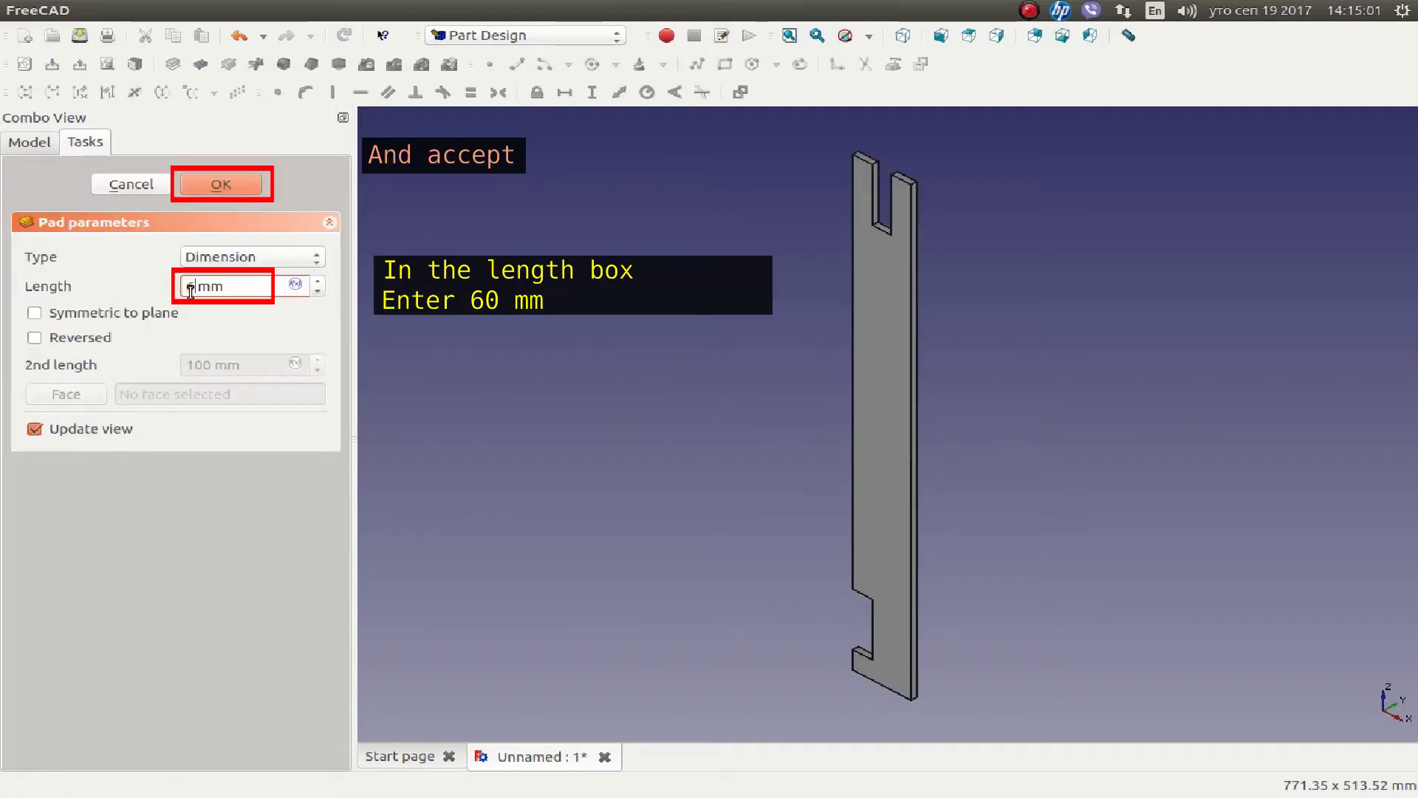
{"action": "type", "text": "0"}
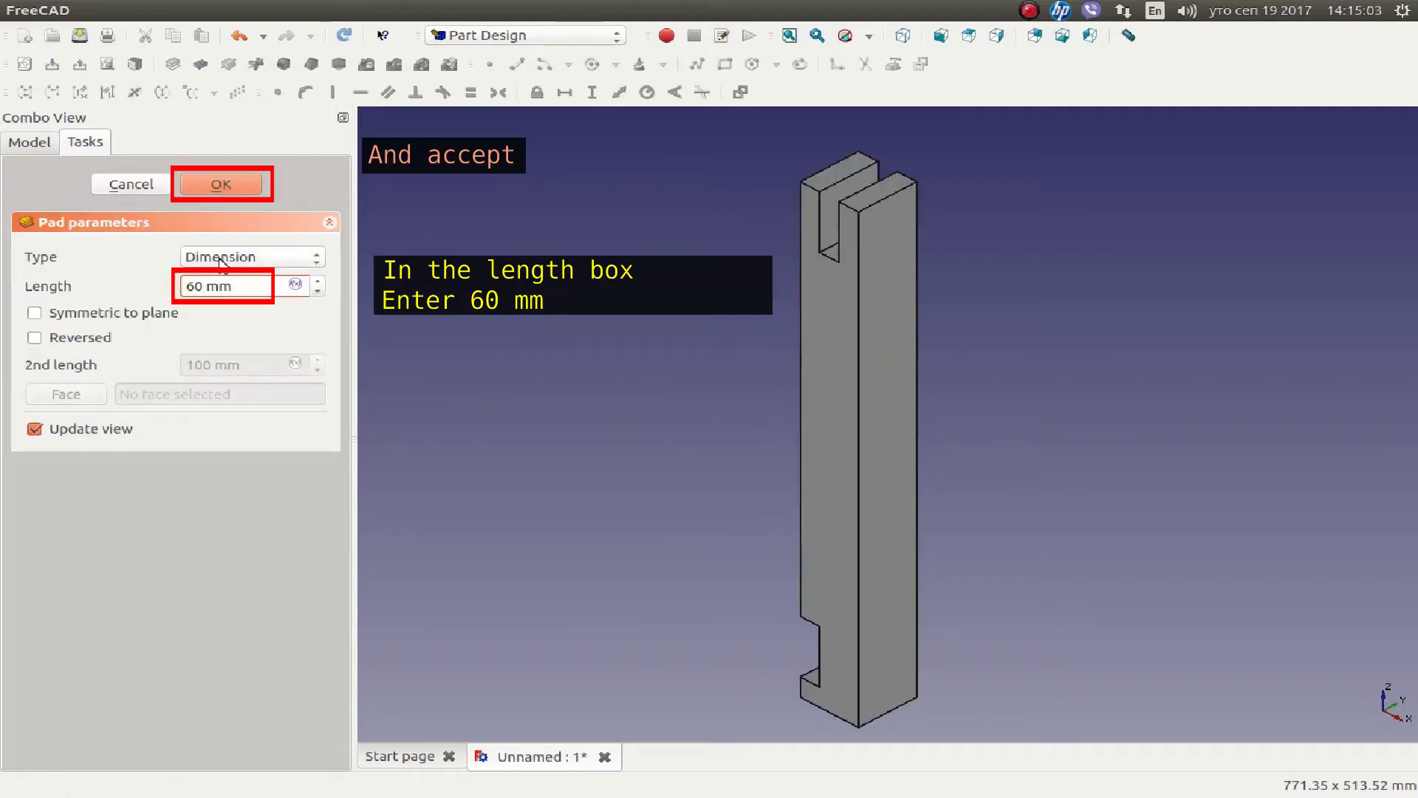
{"action": "left_click", "coordinate": [235, 186]}
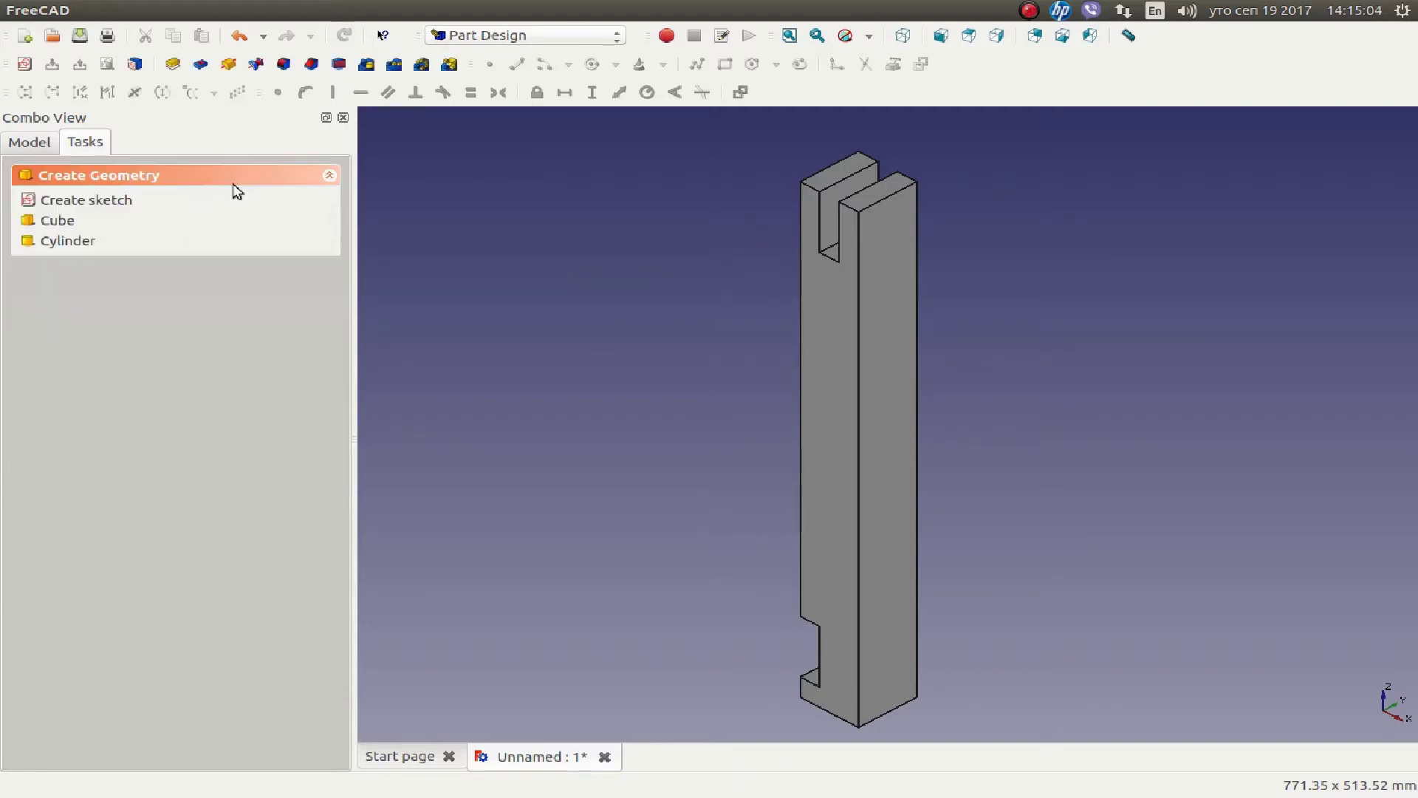
- Save the padded bar as 001_back_left.fcstd, adapting an existing file name by replacing 'bottom' with 'left'
{"action": "left_click", "coordinate": [79, 36]}
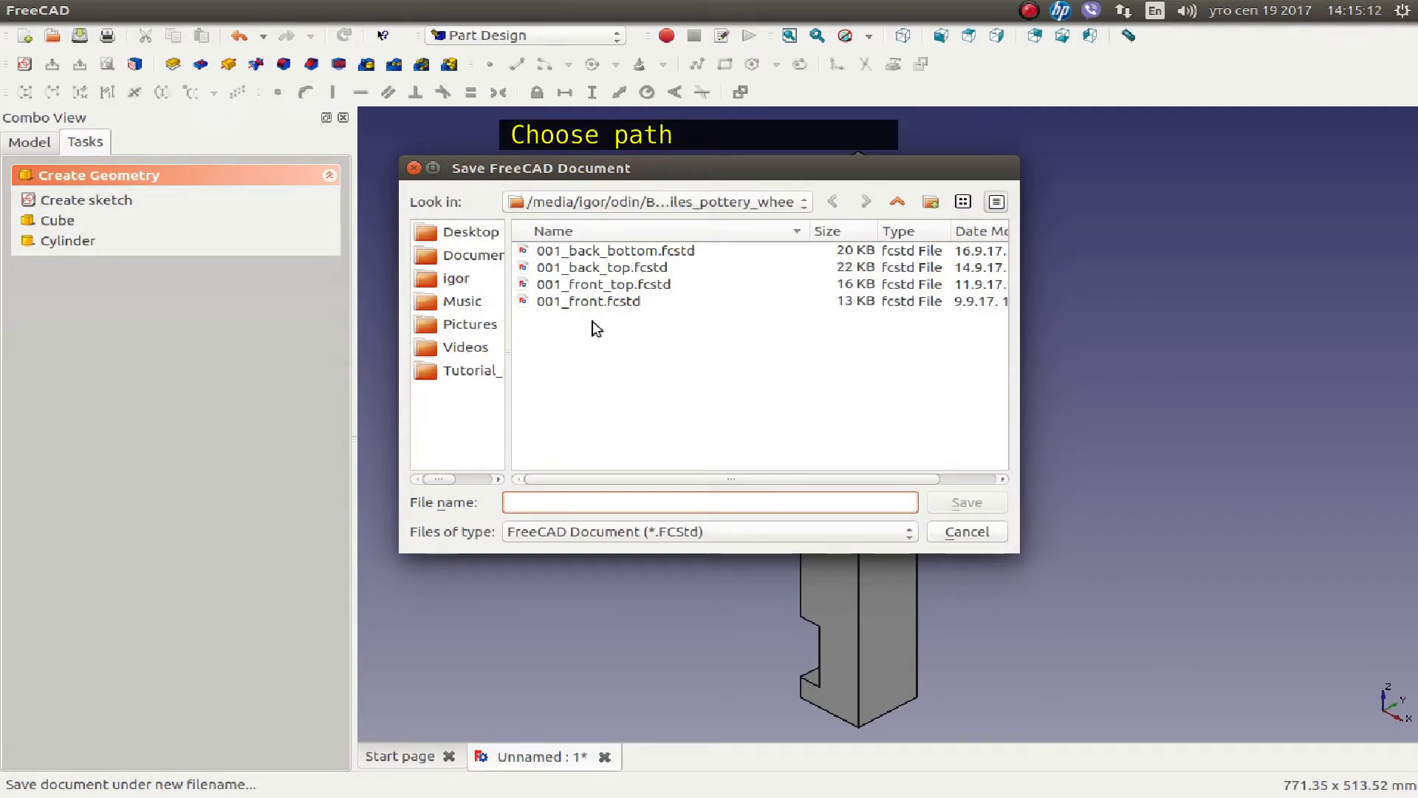
{"action": "left_click", "coordinate": [625, 255]}
{"action": "left_click", "coordinate": [592, 502]}
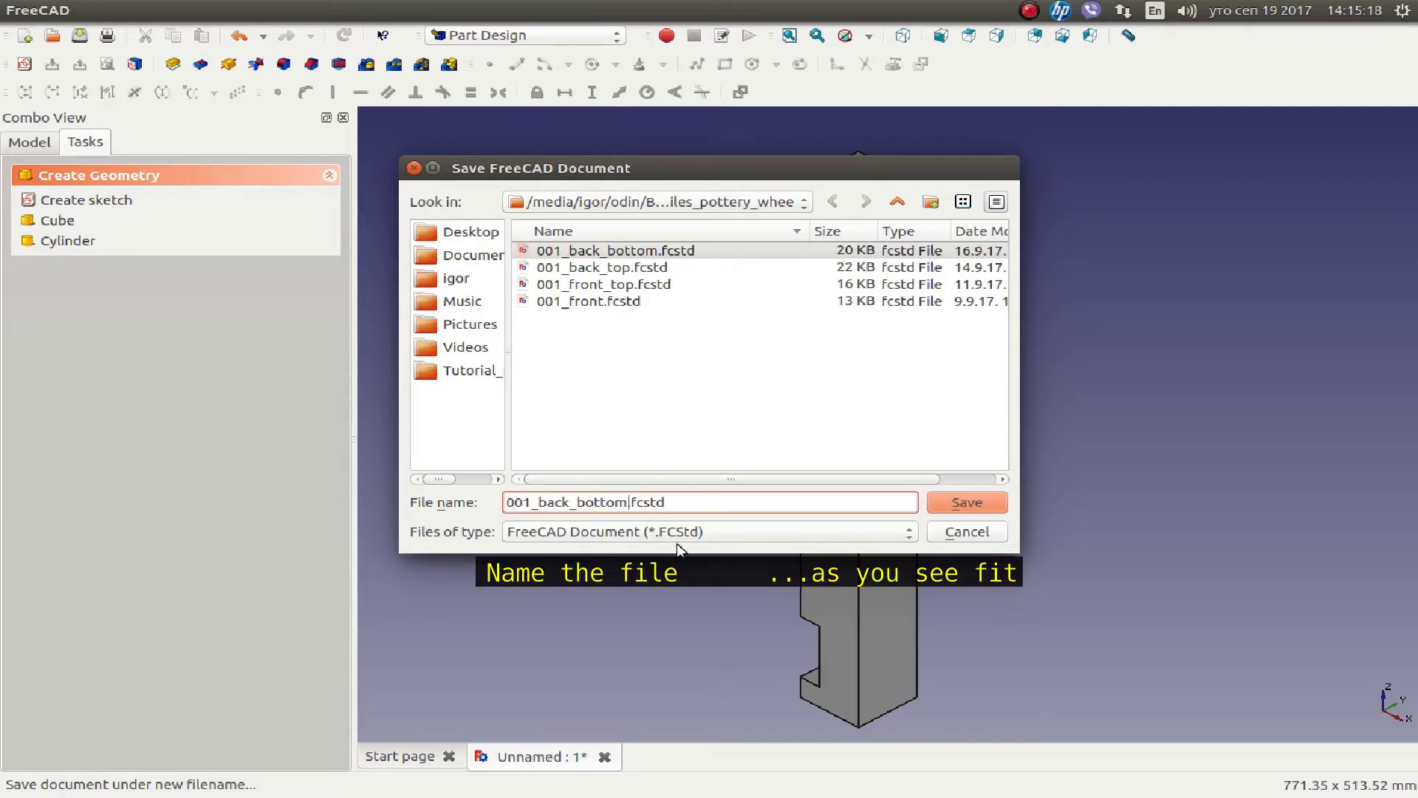
{"action": "key", "text": "shift+Left"}
{"action": "key", "text": "shift+Left"}
{"action": "key", "text": "shift+Left"}
{"action": "key", "text": "shift+Left"}
{"action": "key", "text": "shift+Left"}
{"action": "key", "text": "shift+Left"}
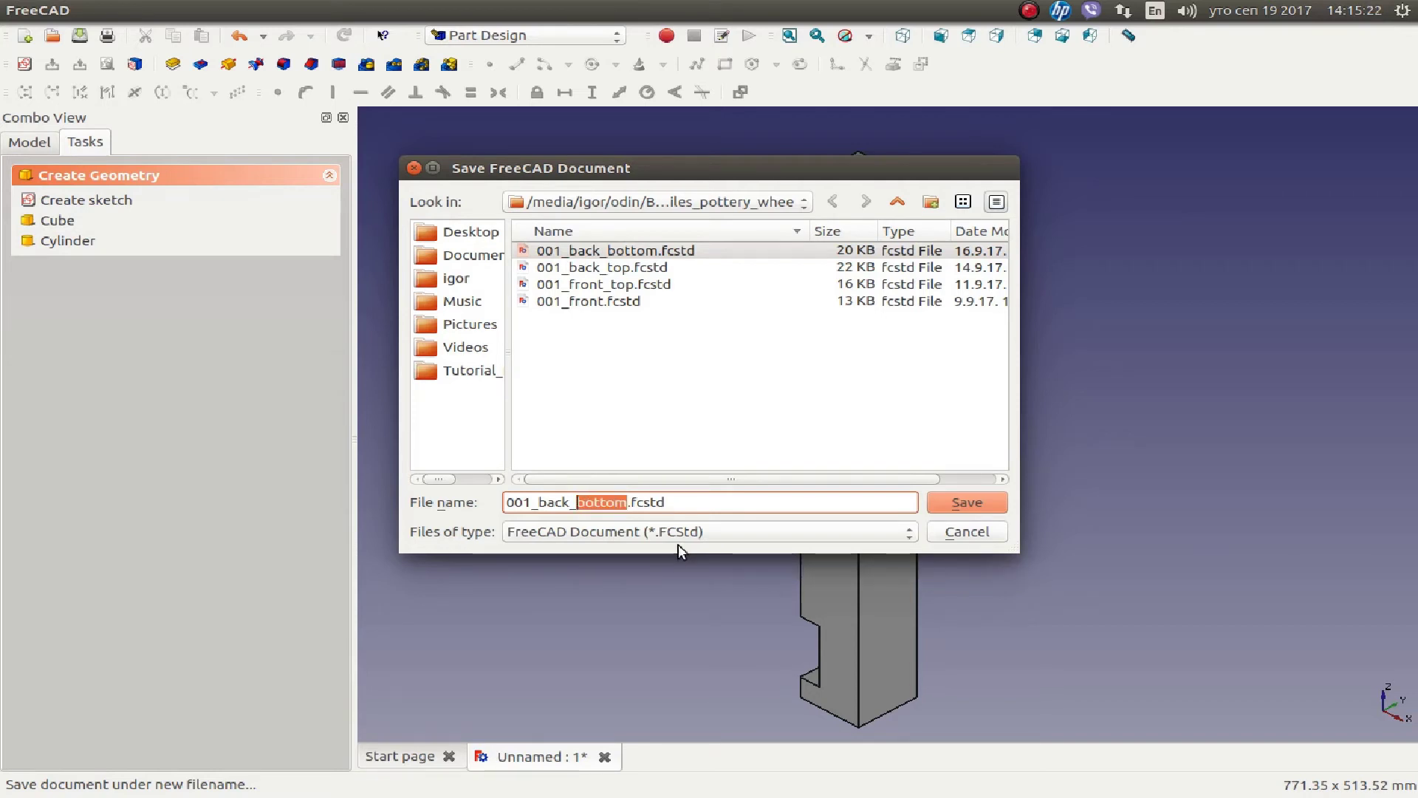
{"action": "type", "text": "left"}
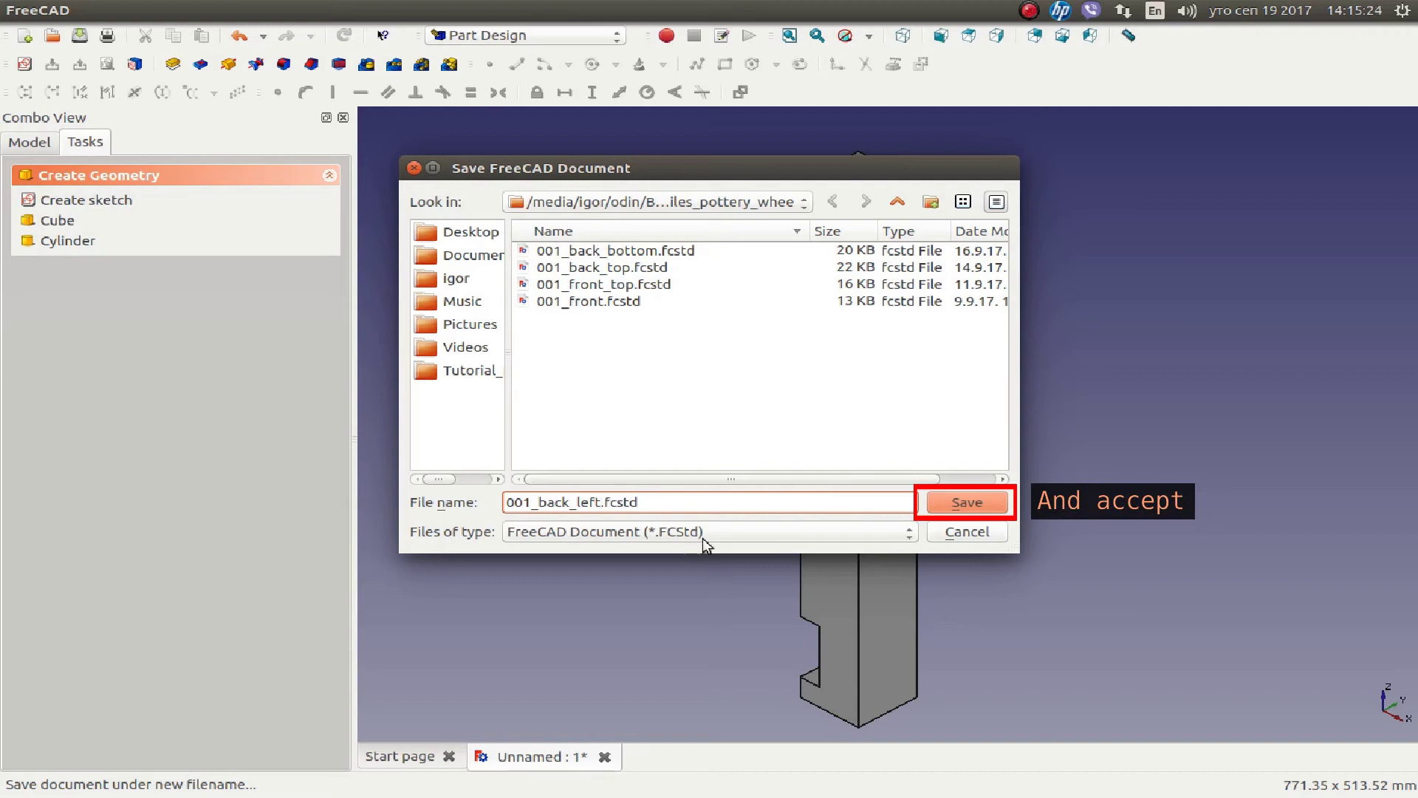
{"action": "left_click", "coordinate": [962, 504]}
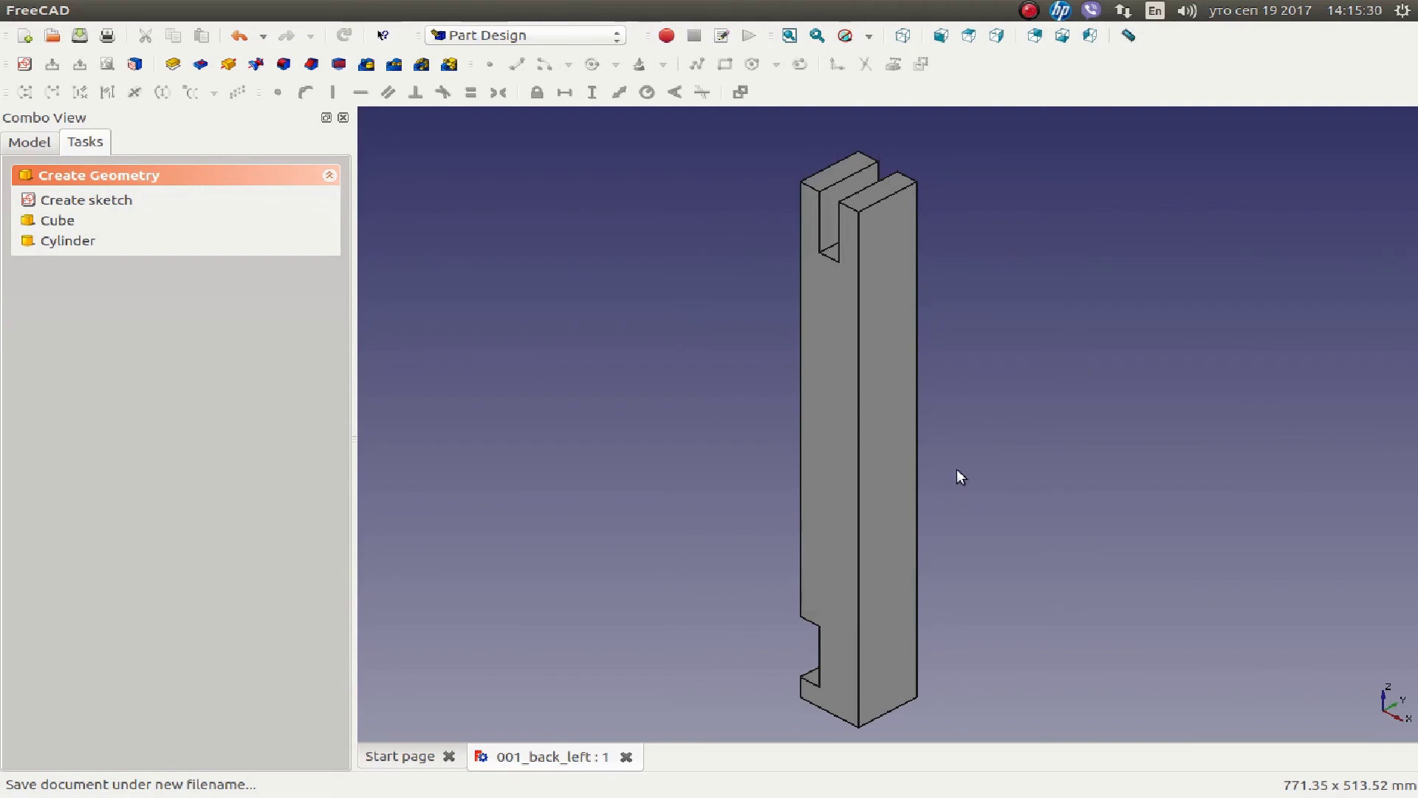